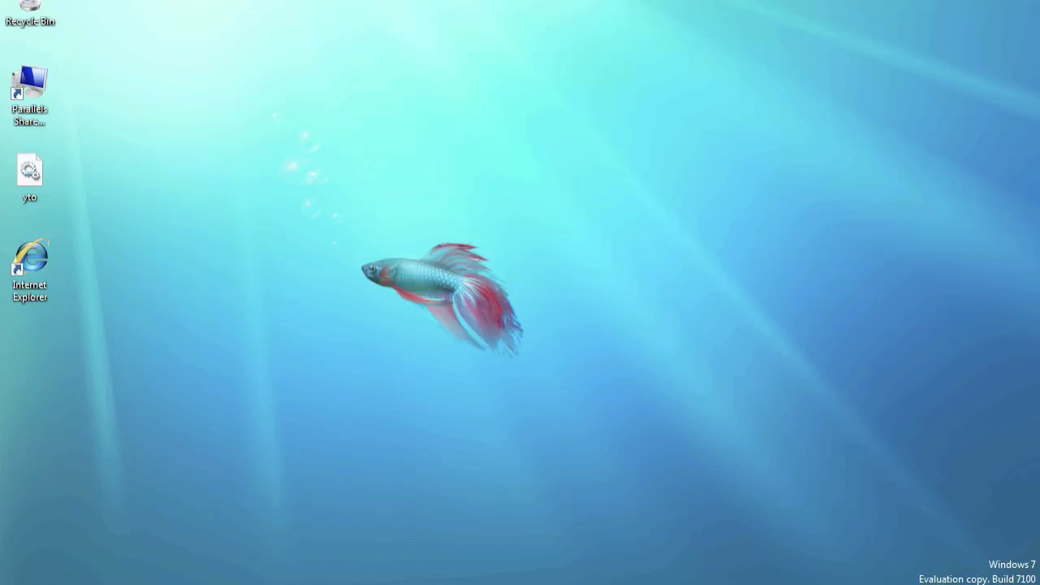
Step: Close the Windows Start menu, then exit full screen from the Parallels View menu
click(41, 582)
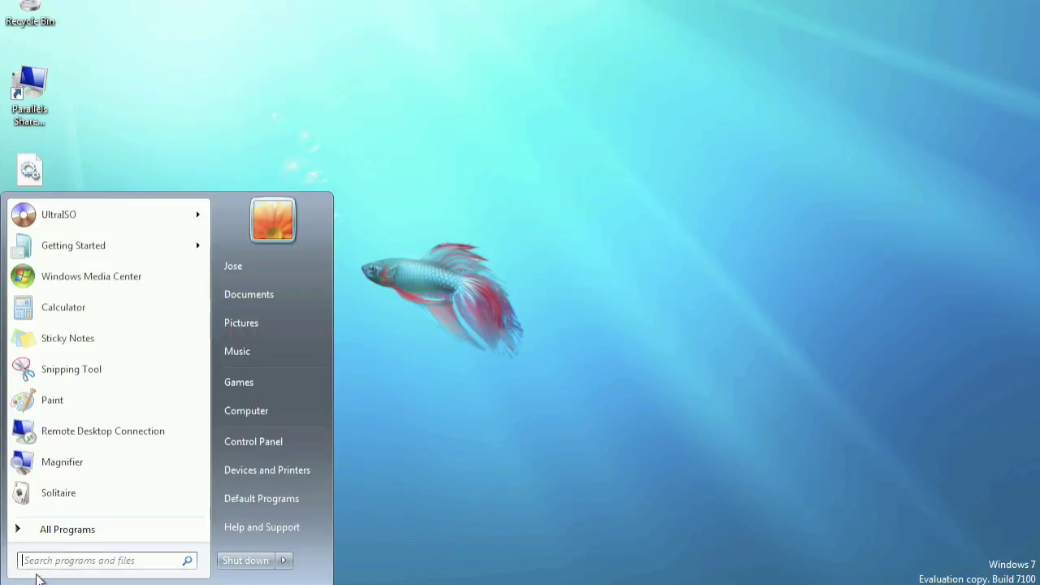
click(141, 82)
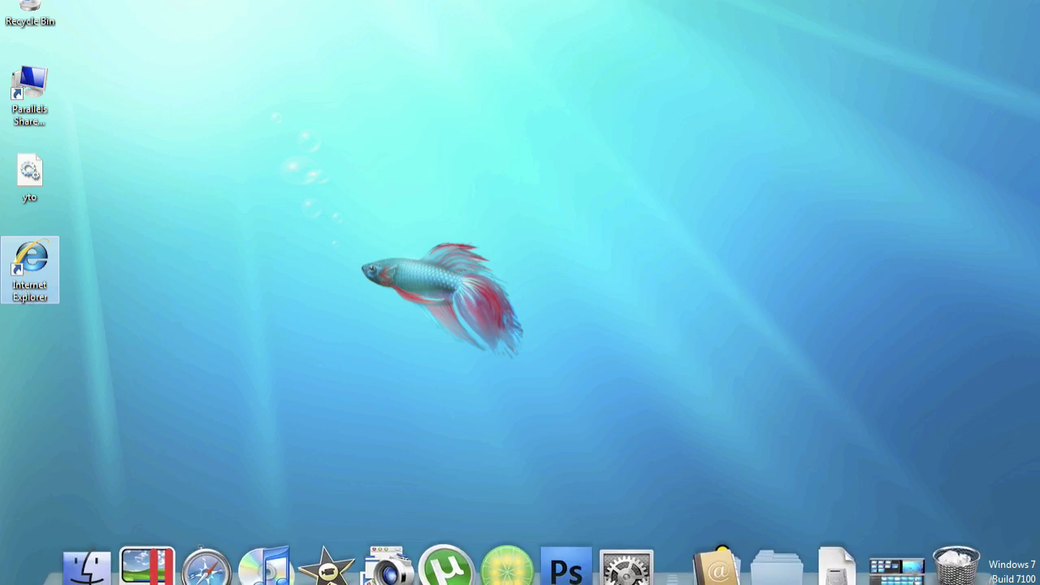
click(245, 0)
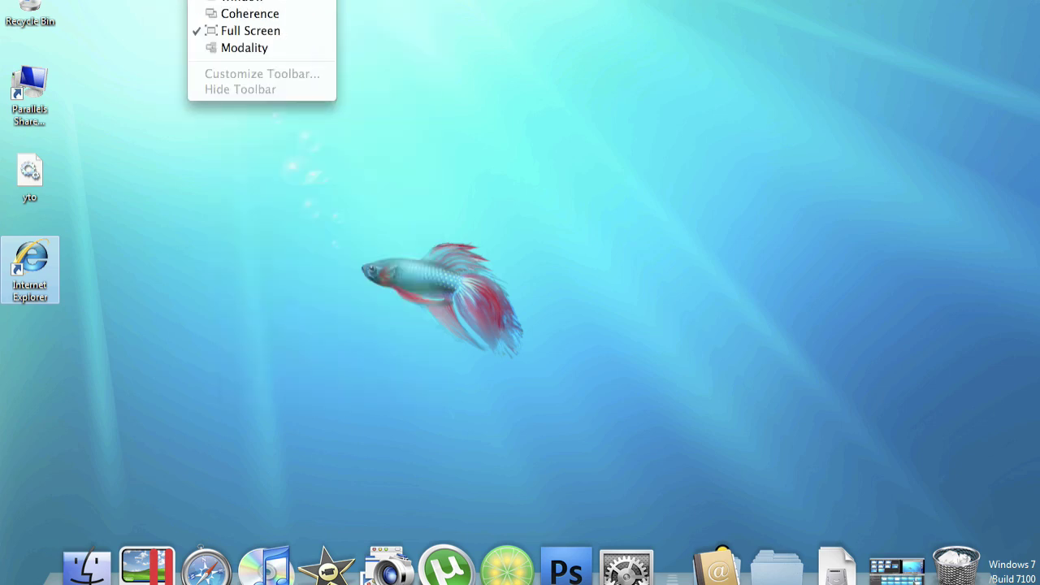
click(210, 2)
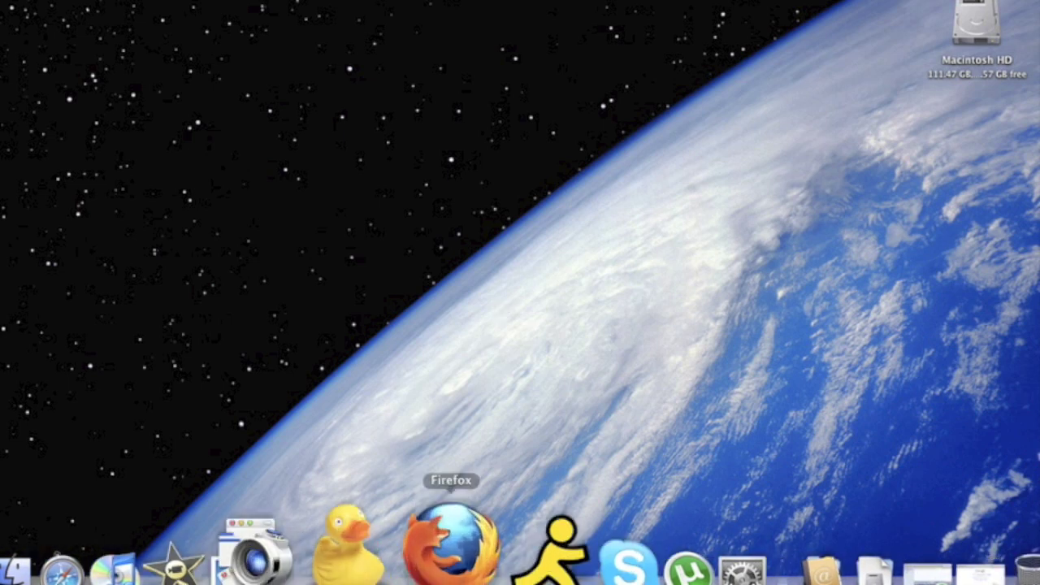
Step: Launch Firefox, decline making it the default browser, and maximize its window
click(422, 572)
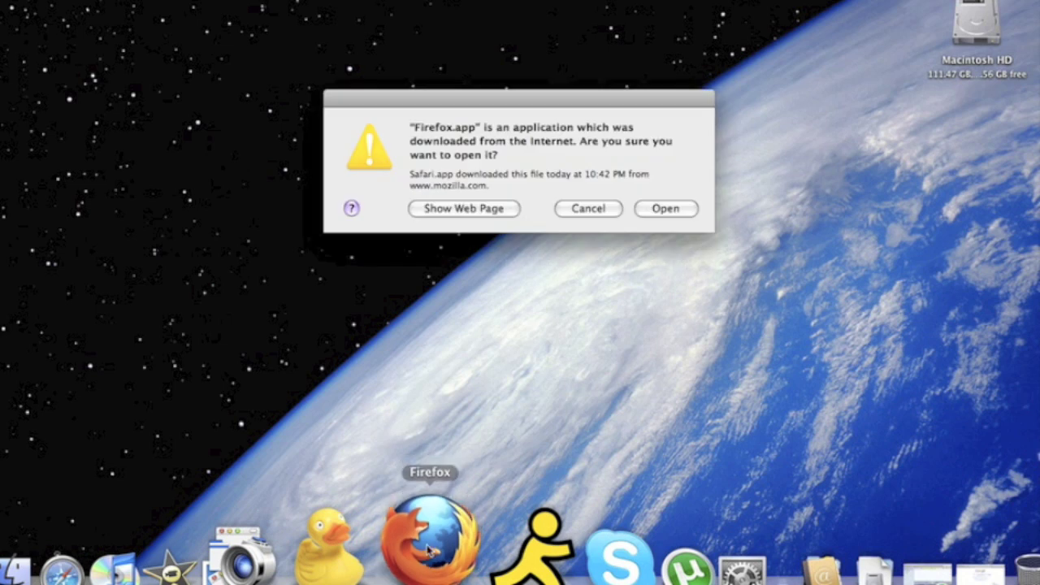
click(657, 213)
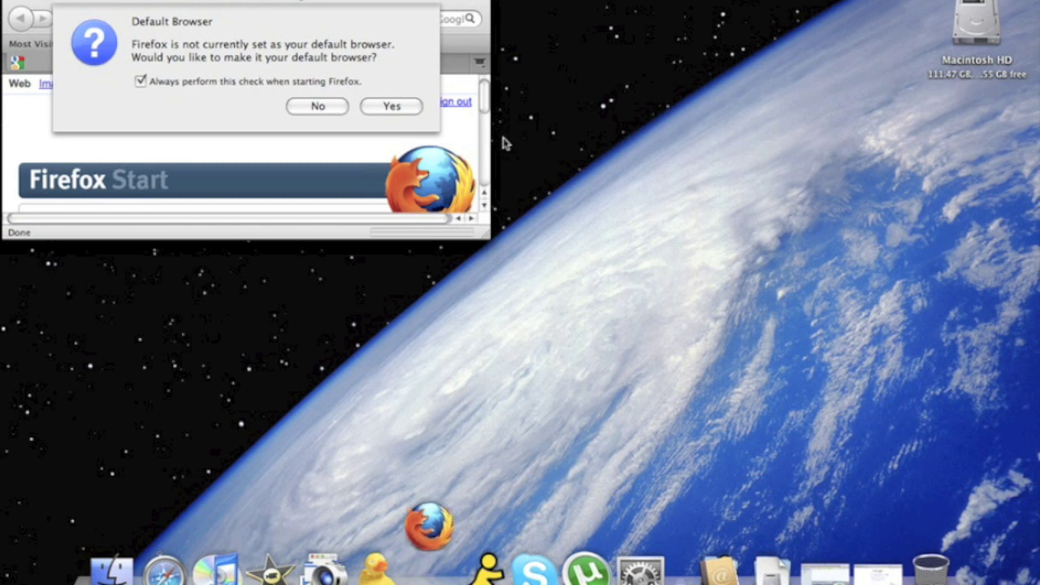
click(321, 106)
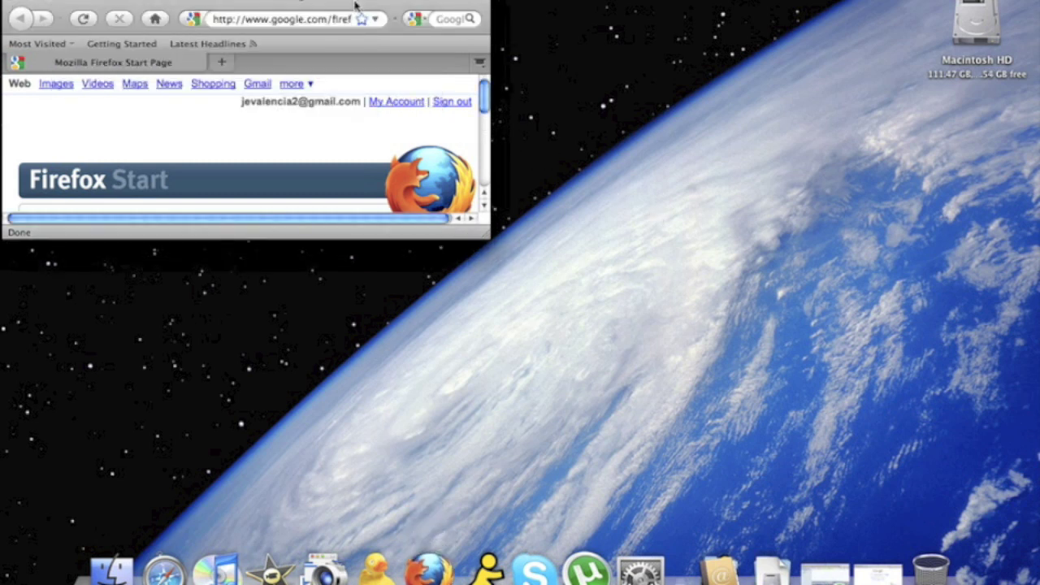
click(51, 3)
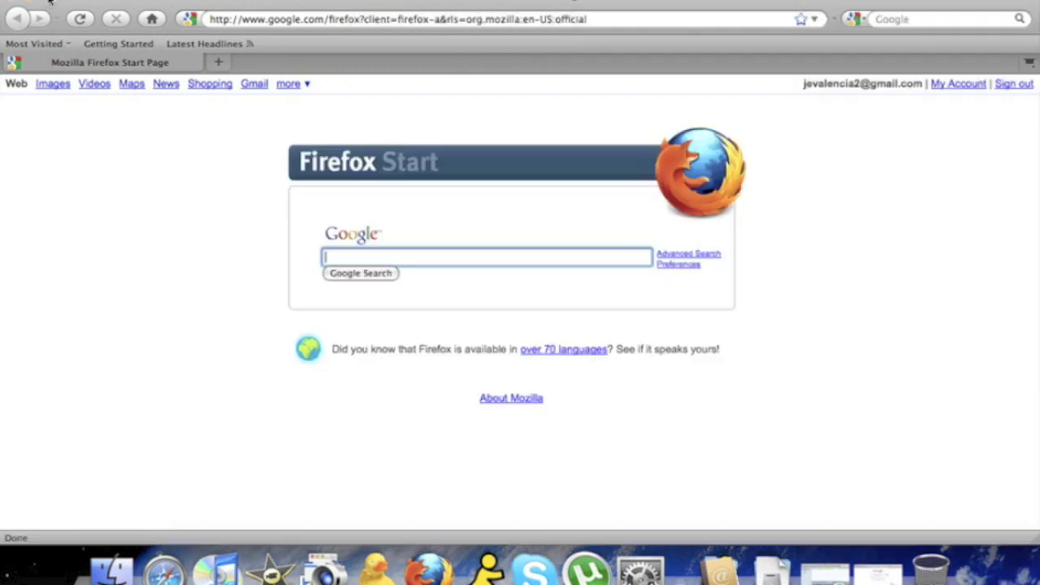
Step: Paste the tinyurl.com/josa-windows7 link into the address bar and load it
click(318, 18)
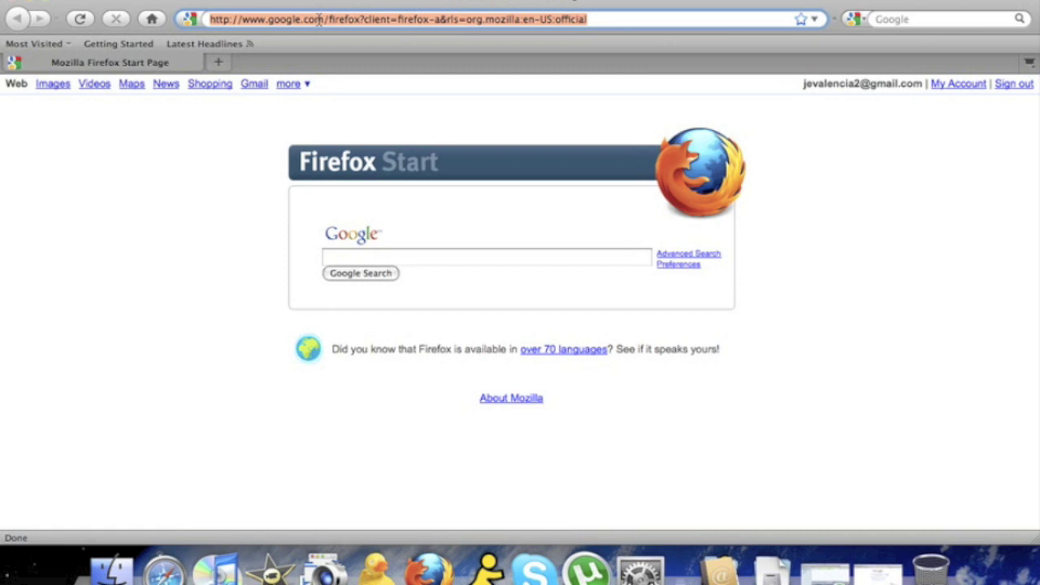
text(http://tinyurl.com/josa-windows7)
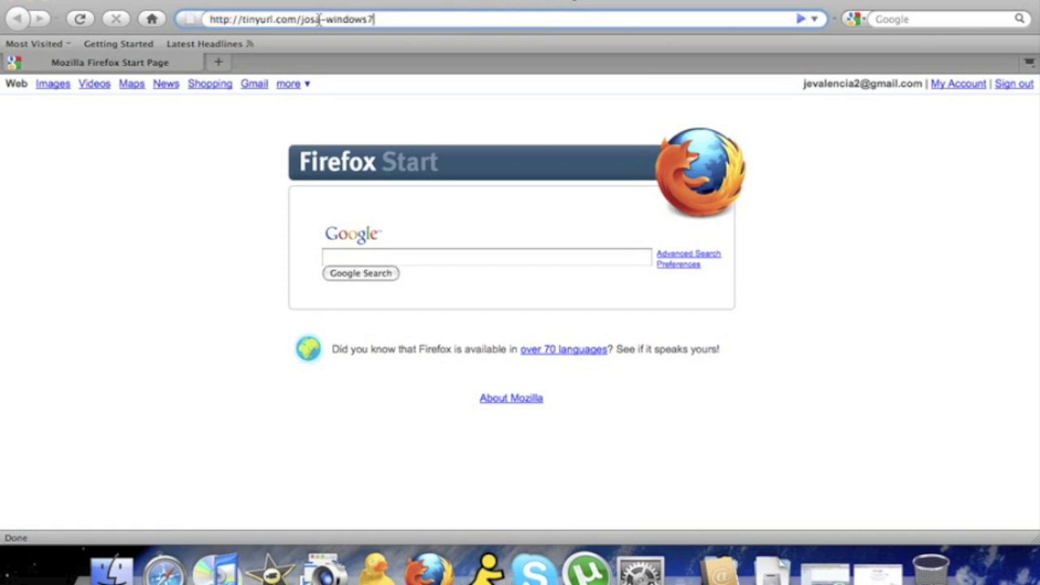
key(Return)
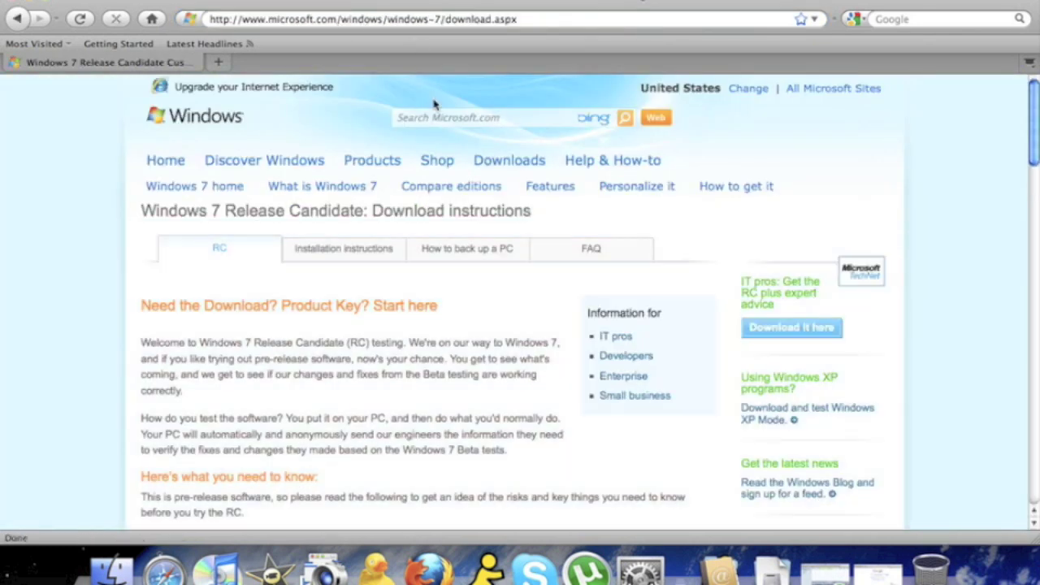
Step: Request the English 32-bit Windows 7 RC download and sign in with Windows Live
scroll(429, 130, down, 2)
scroll(428, 130, down, 15)
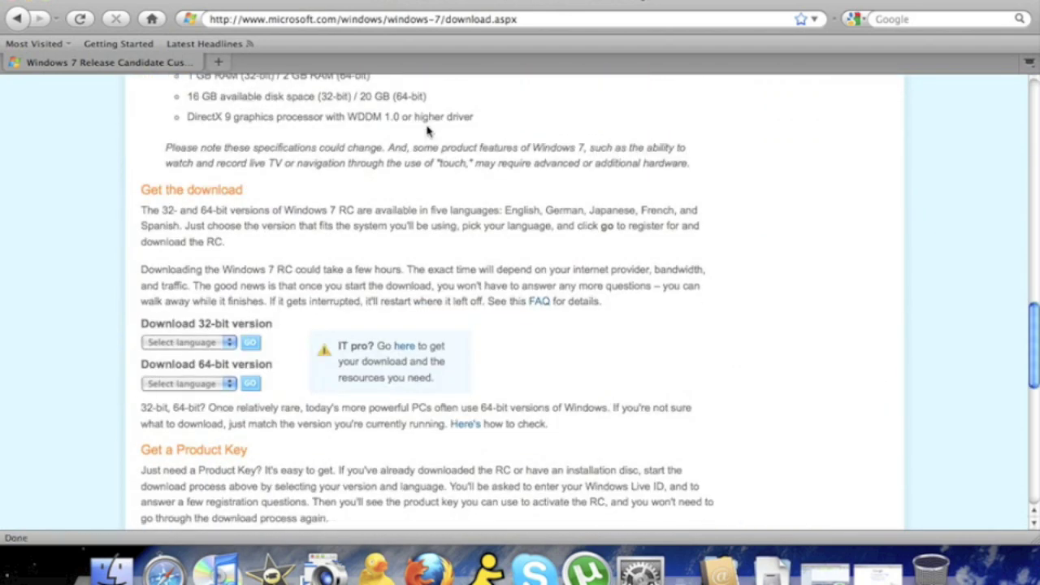
scroll(429, 130, down, 1)
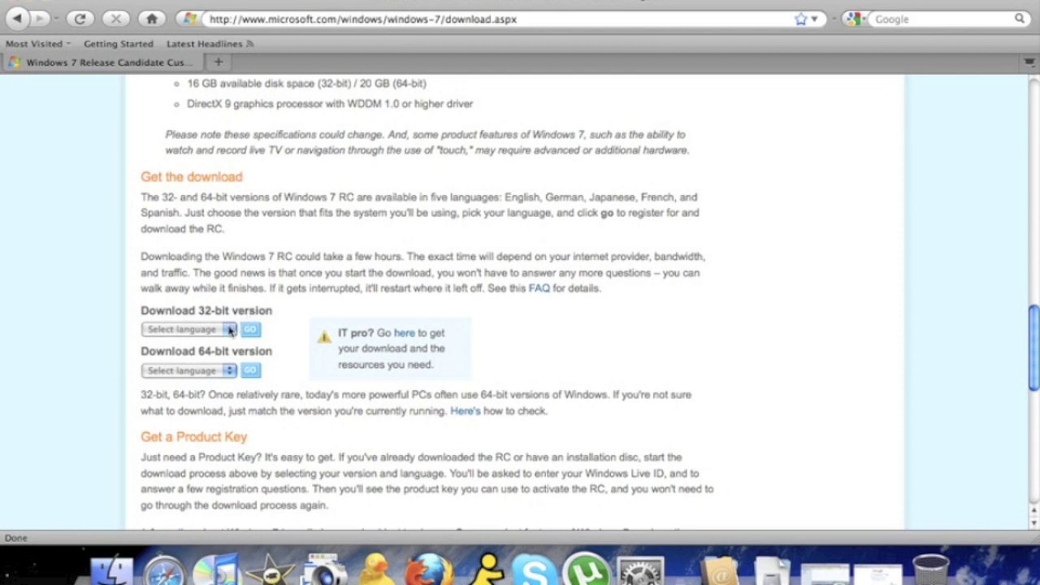
click(230, 330)
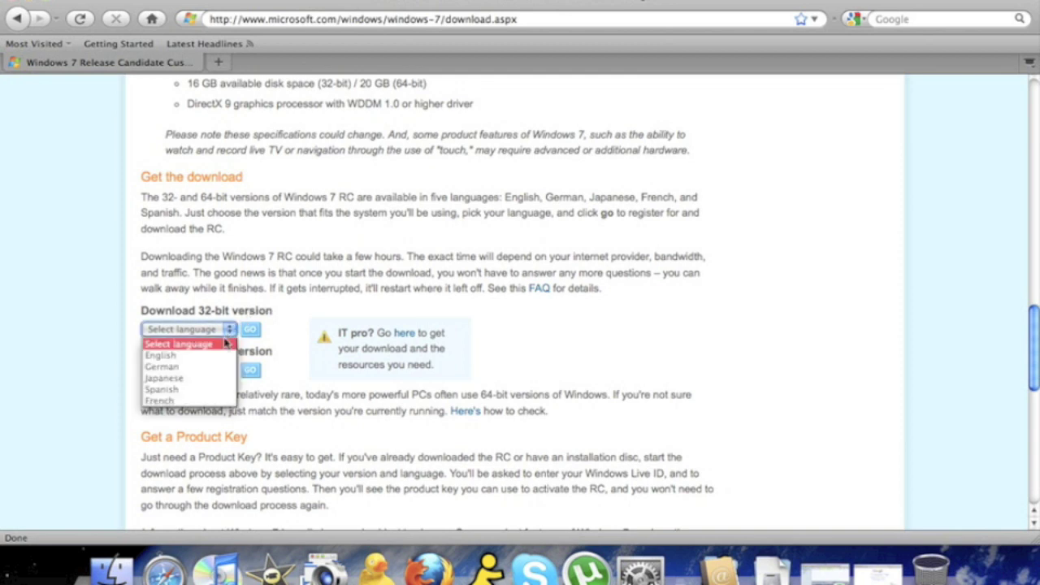
click(224, 355)
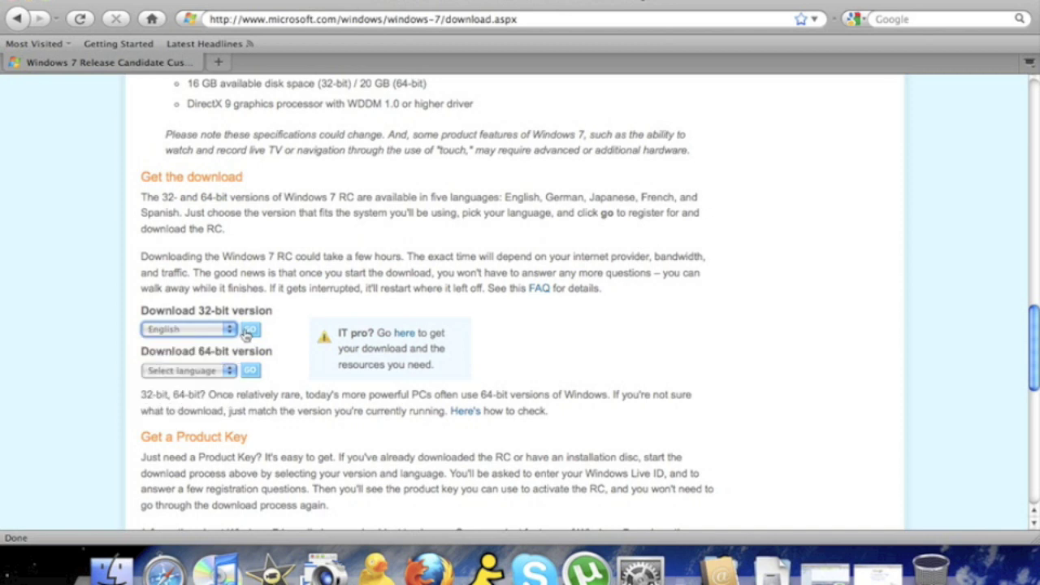
click(249, 331)
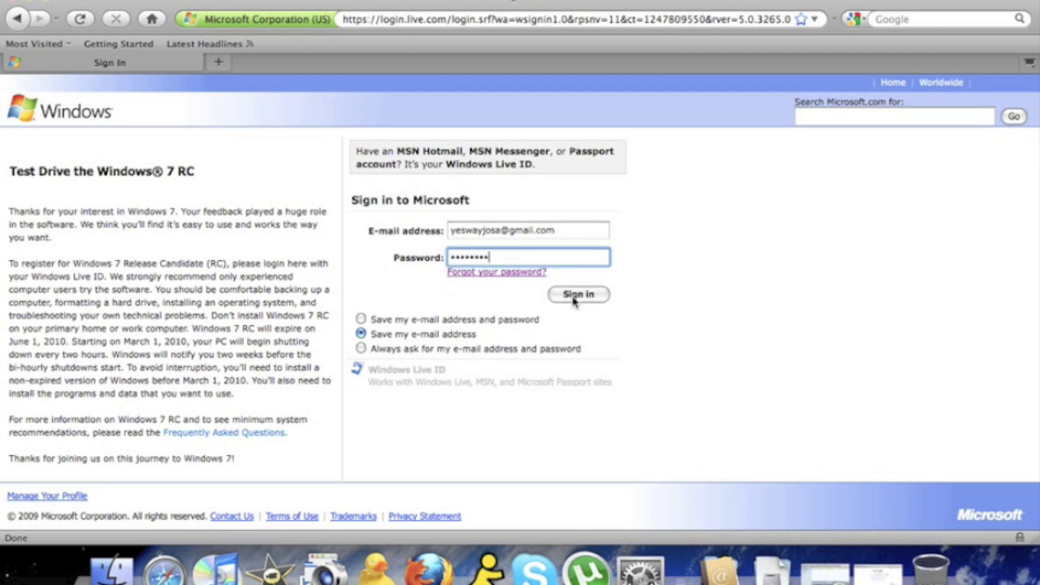
click(576, 295)
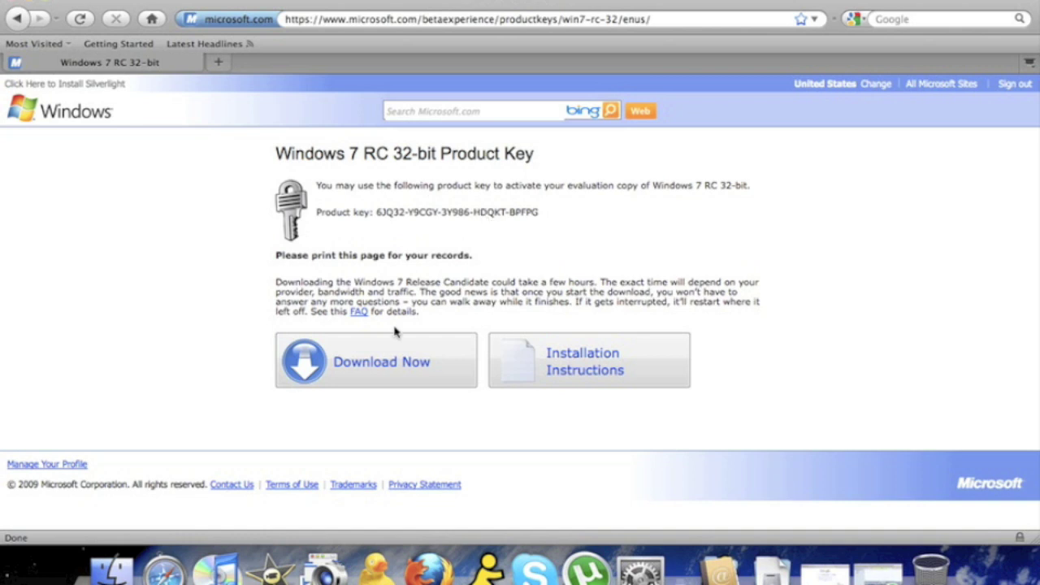
Step: Download the Windows 7 RC ISO to the Desktop, trusting the Java download applet
click(383, 366)
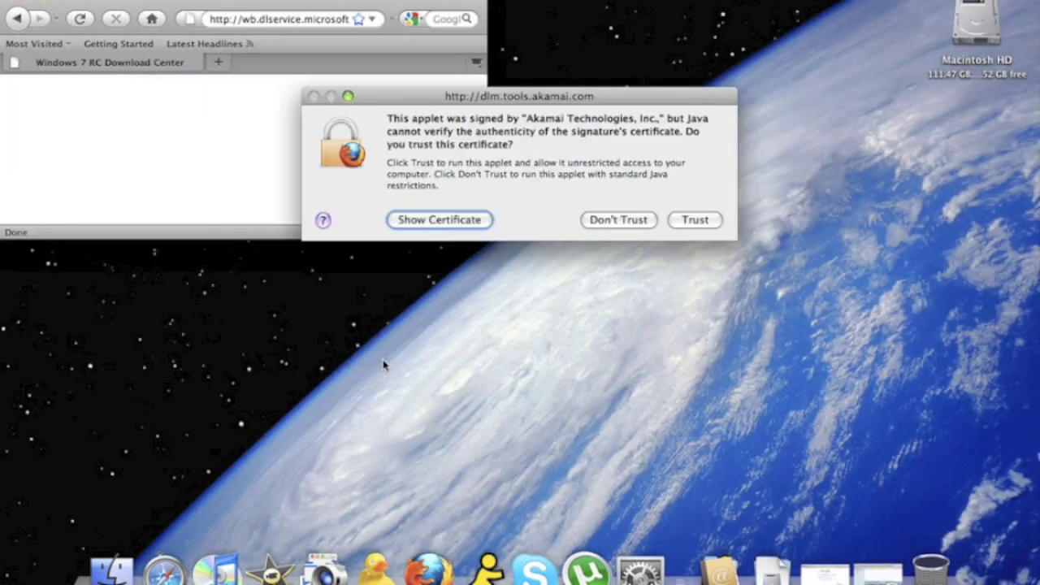
click(696, 219)
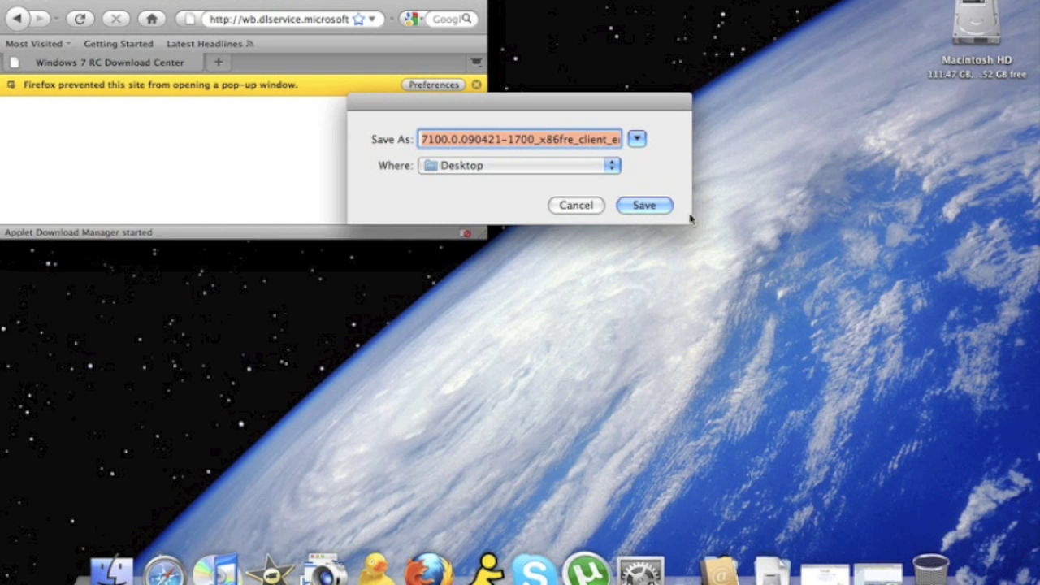
click(646, 205)
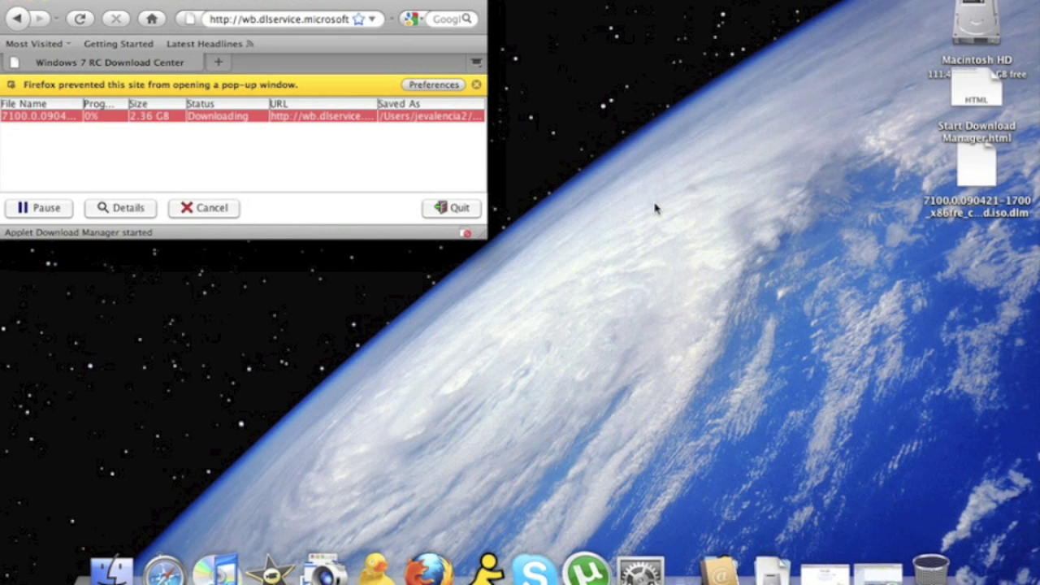
key(super+h)
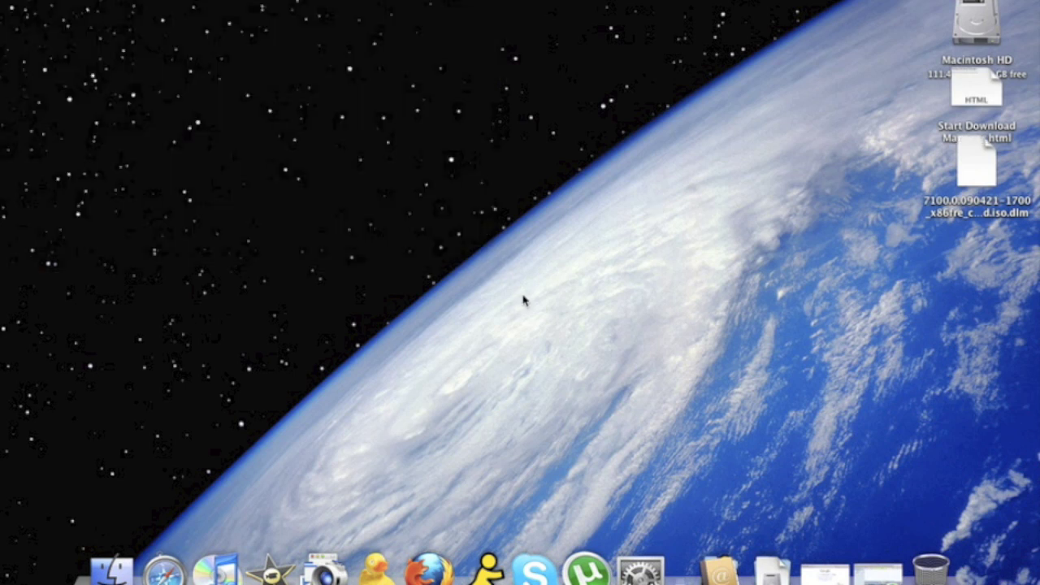
Step: Delete the .dlm extension from the downloaded file in Get Info, leaving a .iso image
right_click(992, 169)
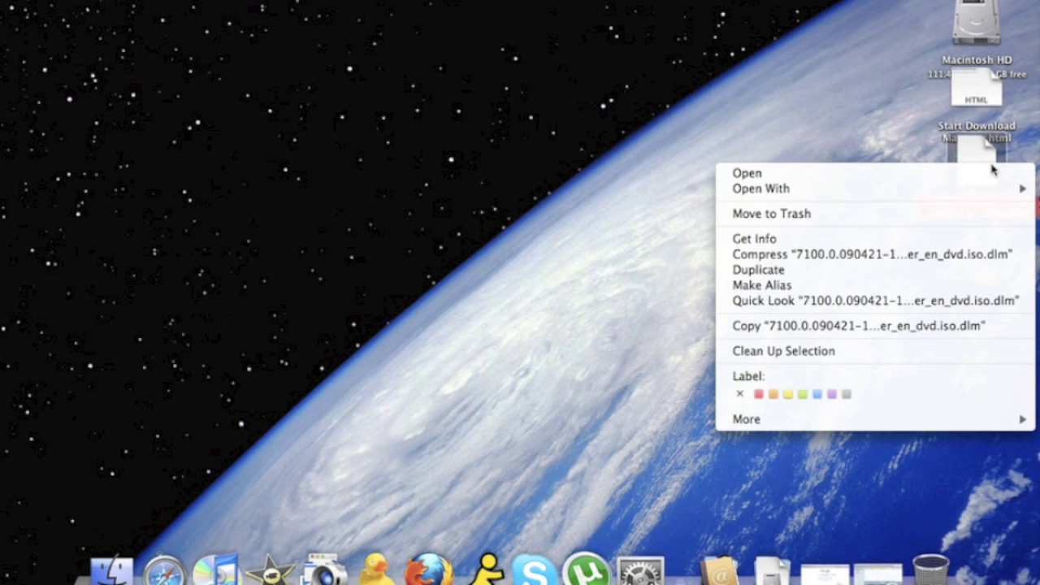
click(943, 239)
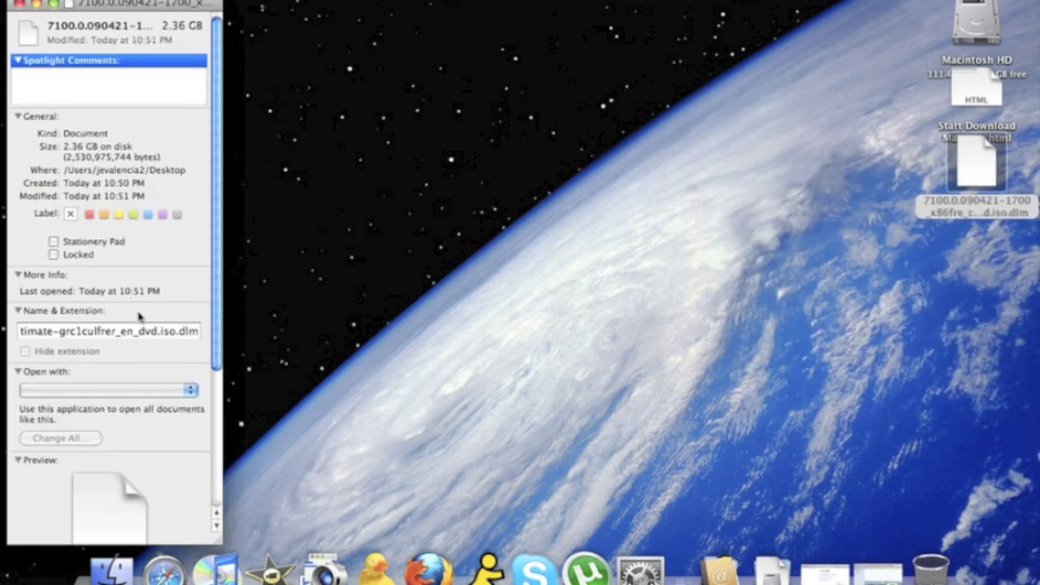
click(195, 332)
drag(195, 331, 176, 331)
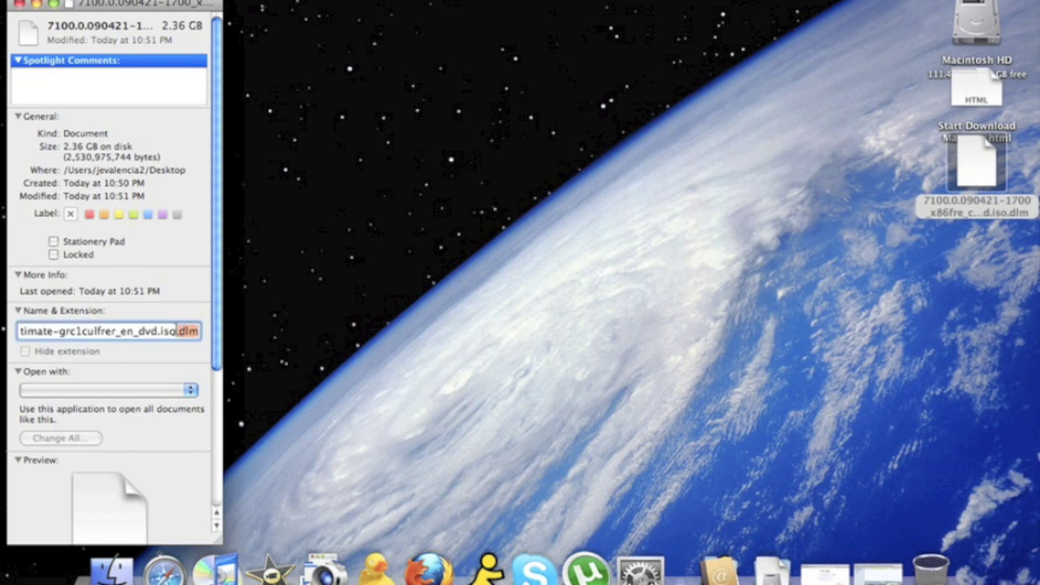
key(BackSpace)
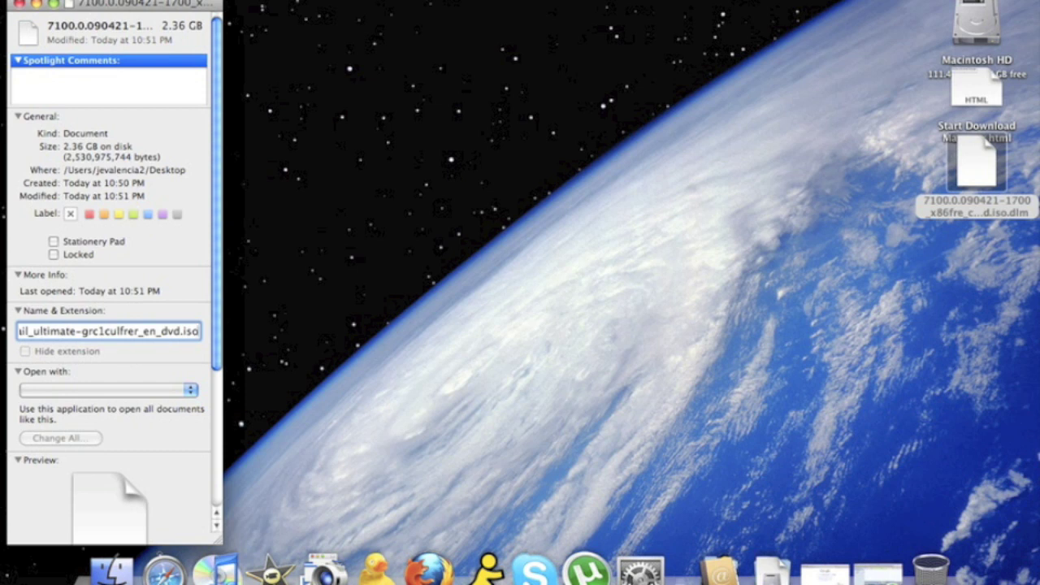
click(20, 6)
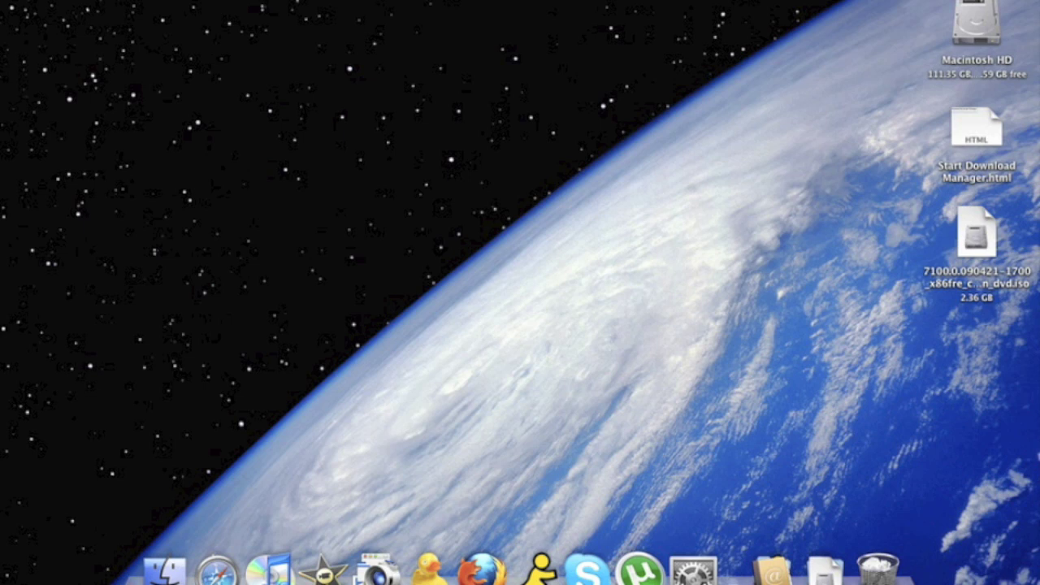
Step: Launch Parallels Desktop through Spotlight search
key(super+space)
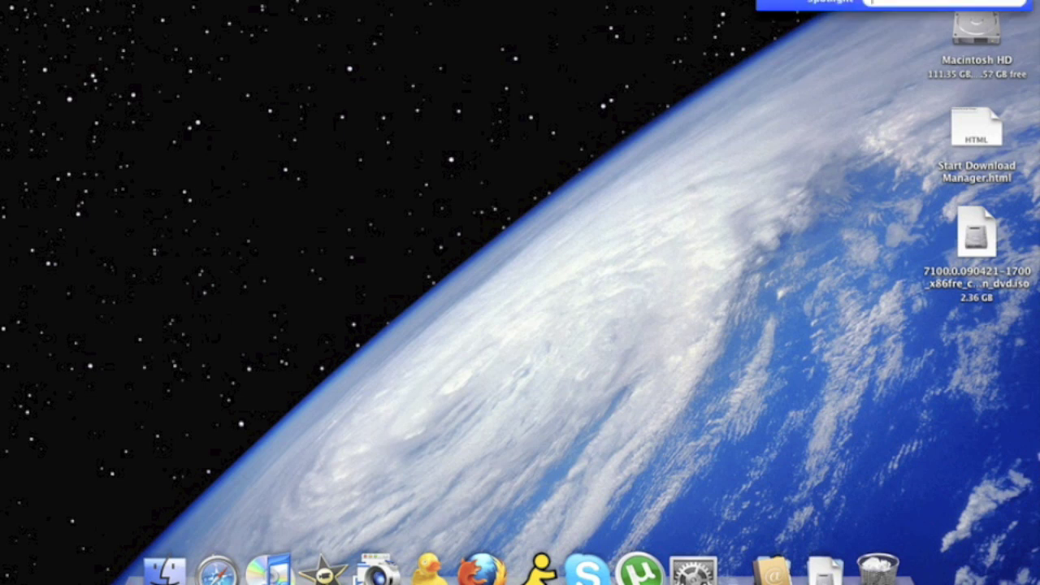
text(parallels)
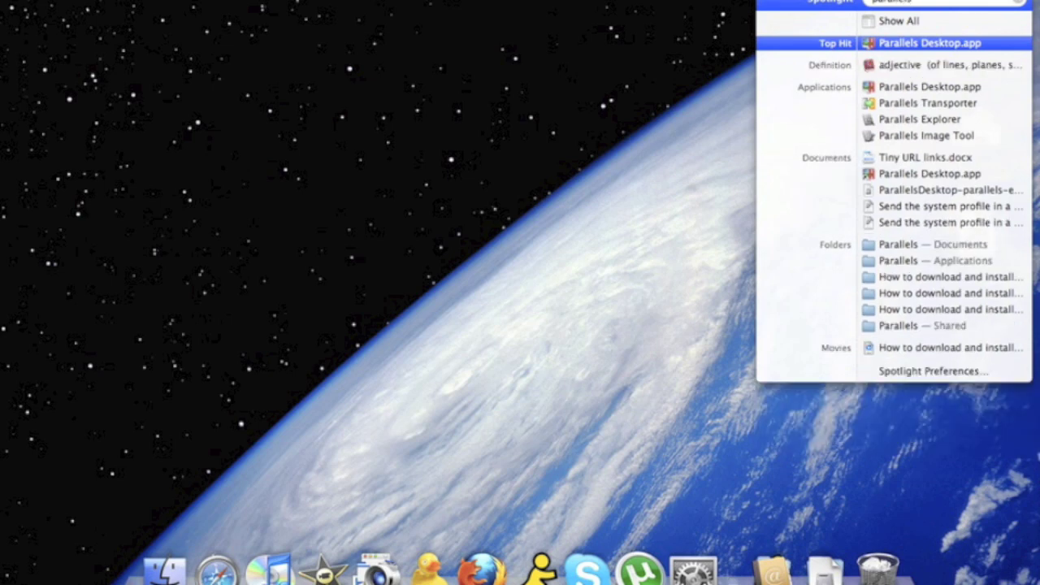
click(951, 44)
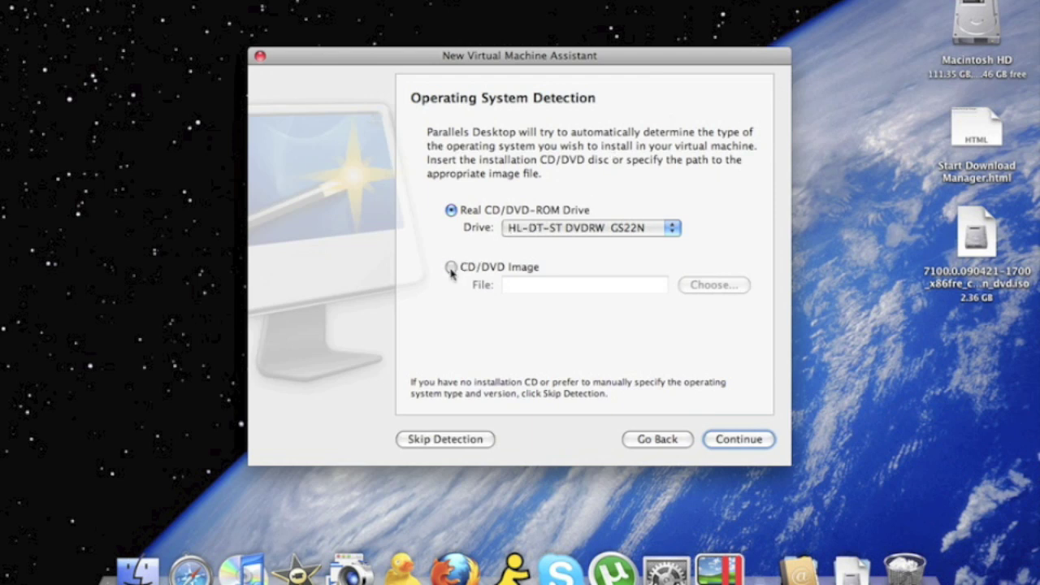
Step: Choose CD/DVD Image and select the Windows 7 7100 .iso from the Desktop
click(452, 270)
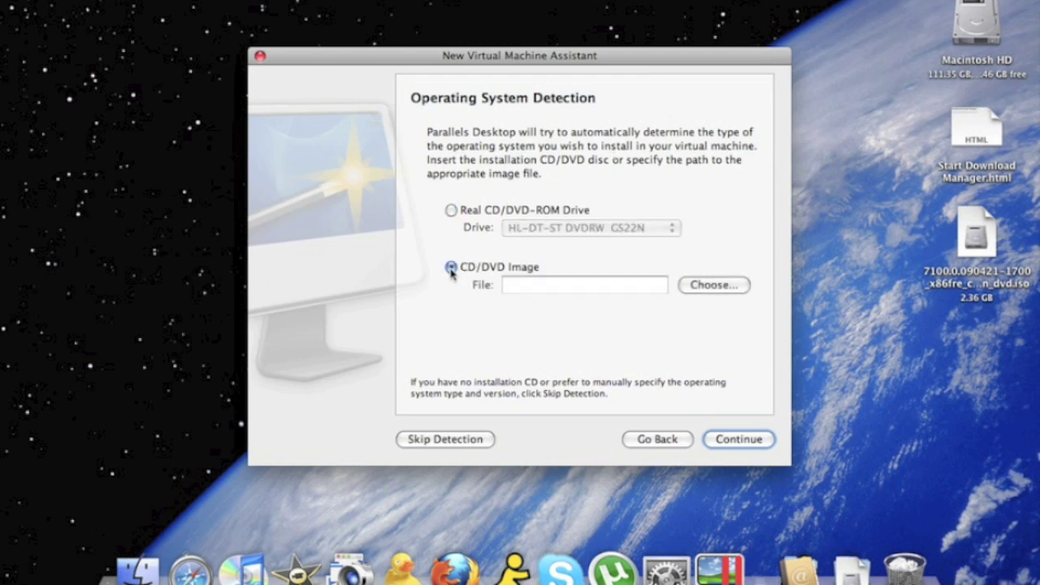
click(690, 286)
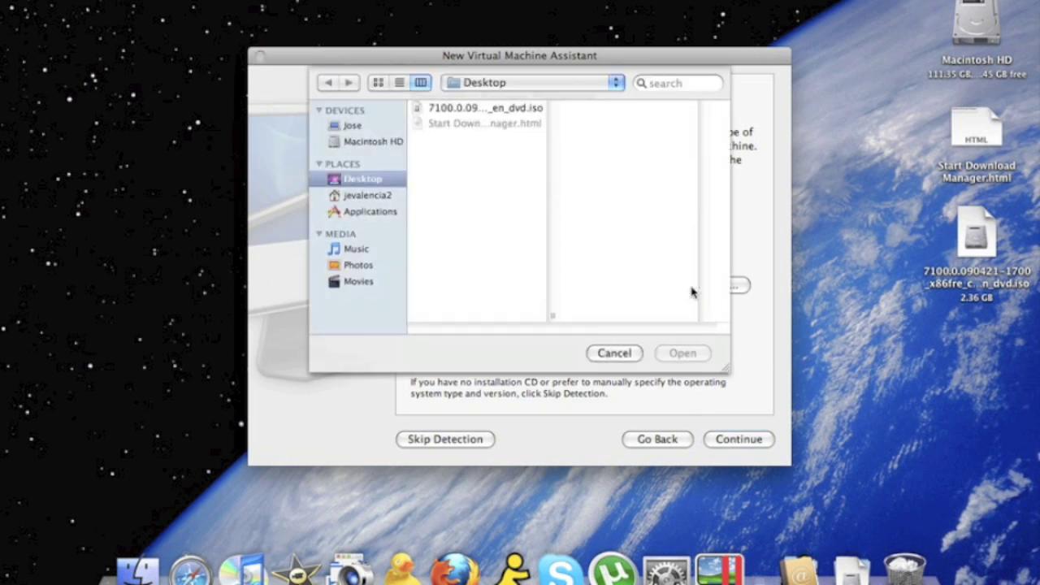
click(487, 114)
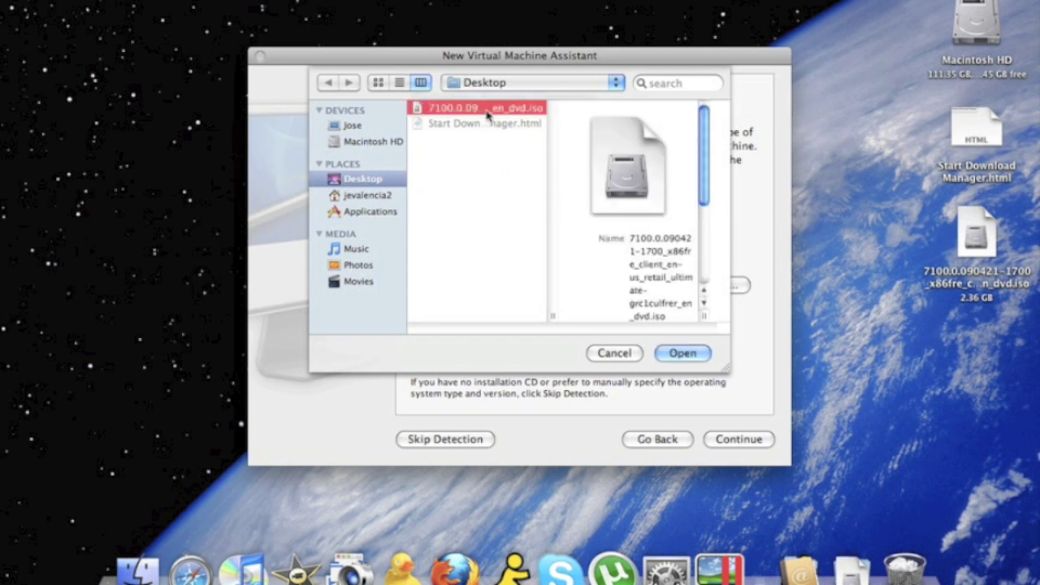
click(677, 352)
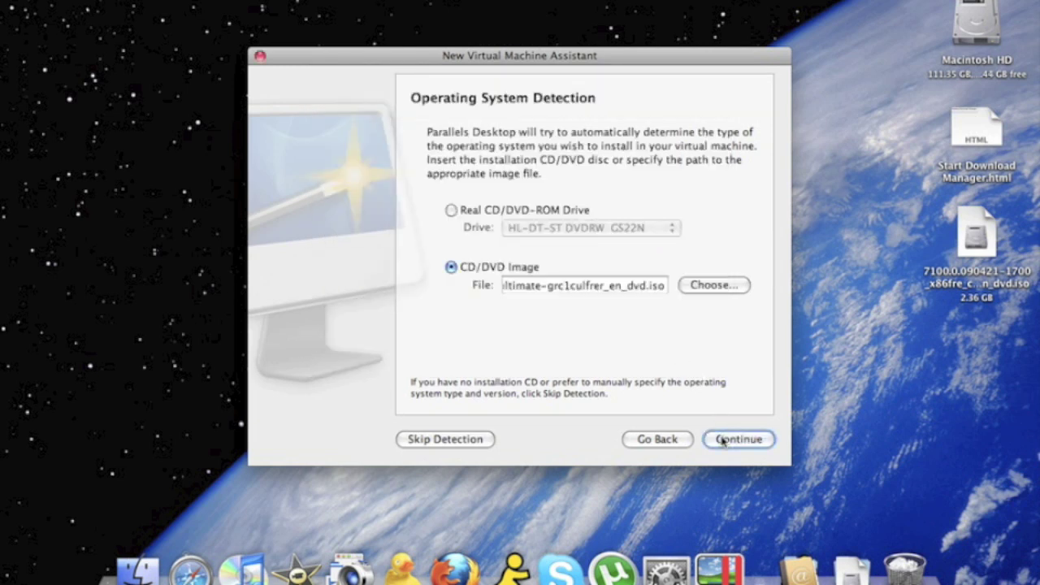
Step: Name the virtual machine 'Windows 7' without '(experimental)', create it and start it
click(722, 441)
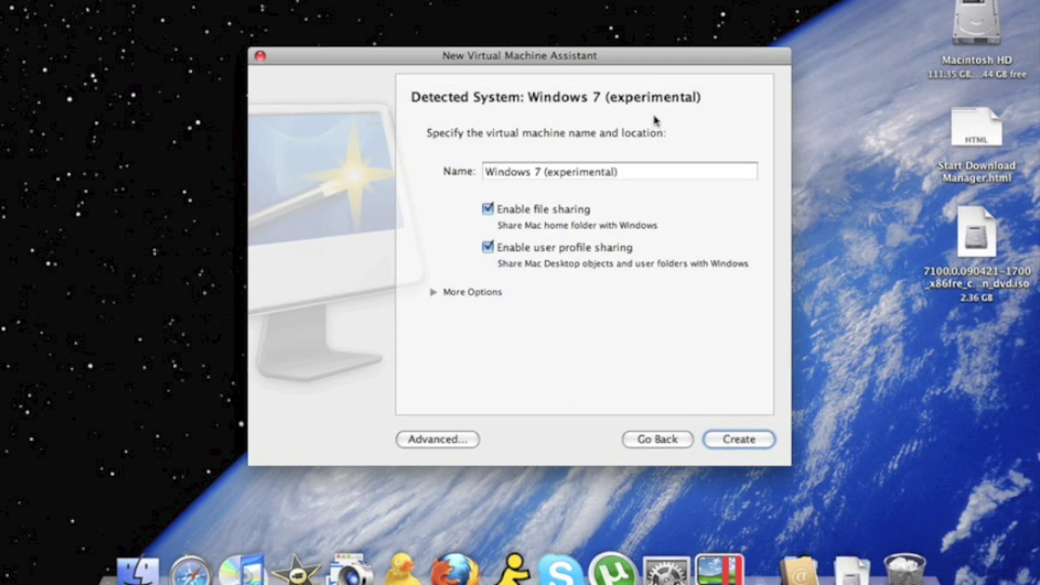
drag(648, 175, 541, 163)
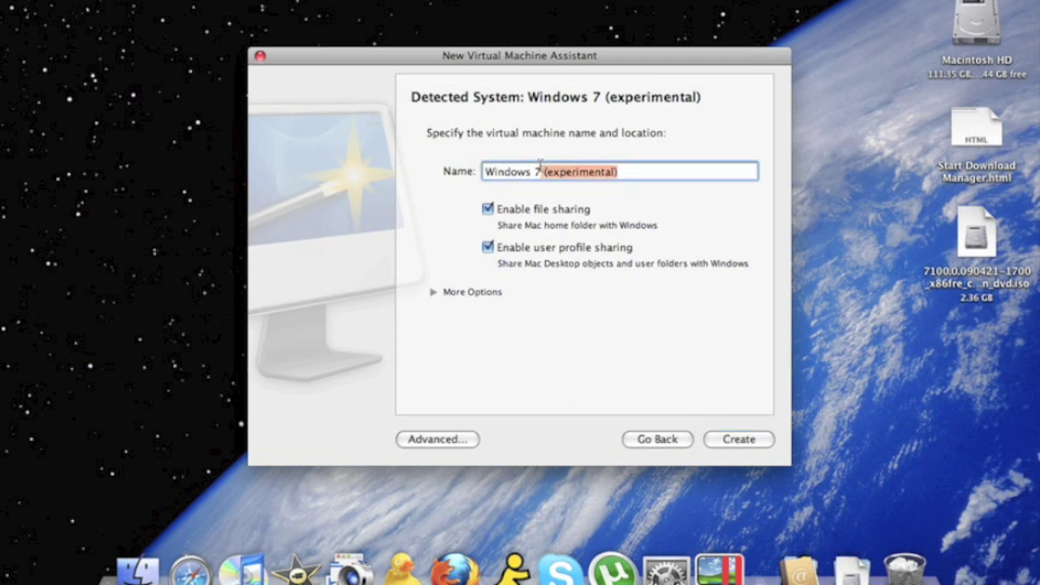
key(BackSpace)
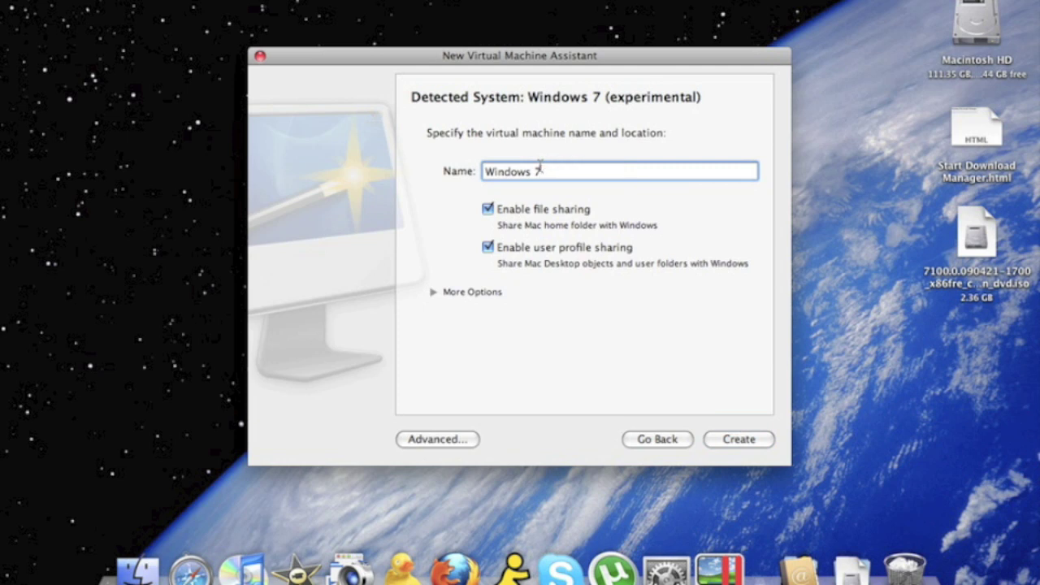
click(740, 444)
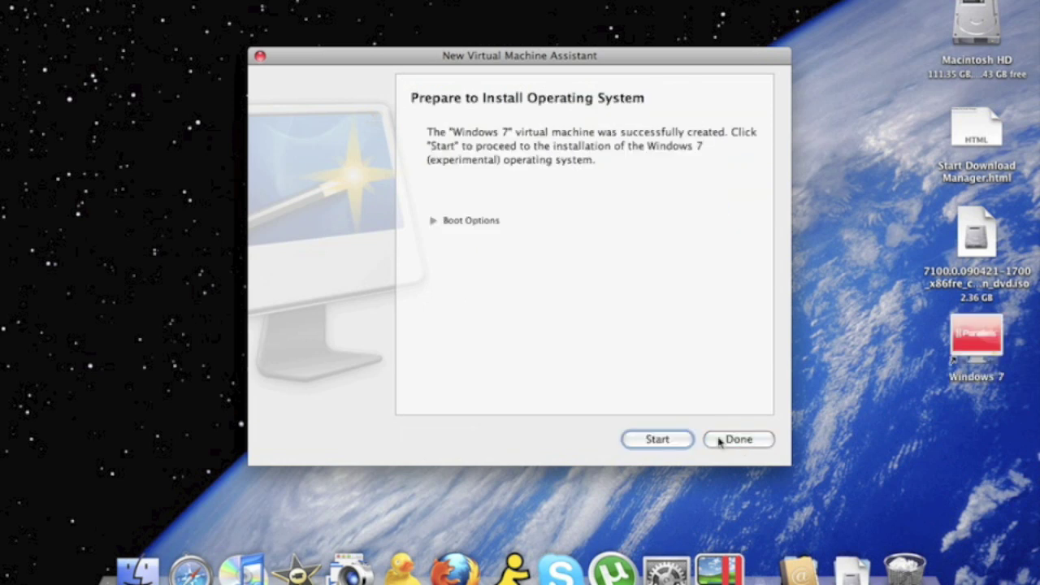
click(658, 439)
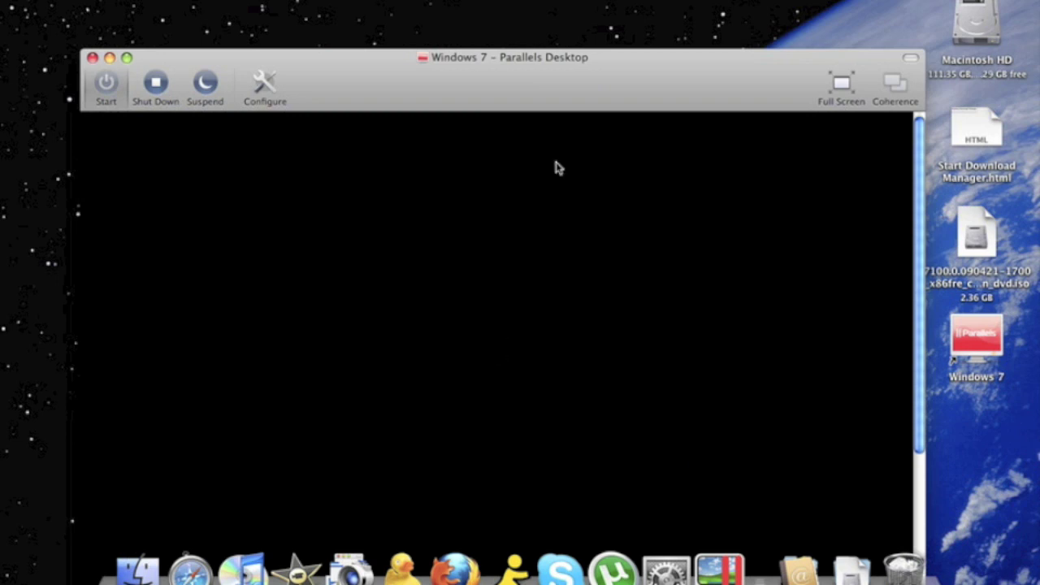
Step: Move the VM window up, get past the language page and Install now, and accept the license terms
drag(513, 62, 513, 7)
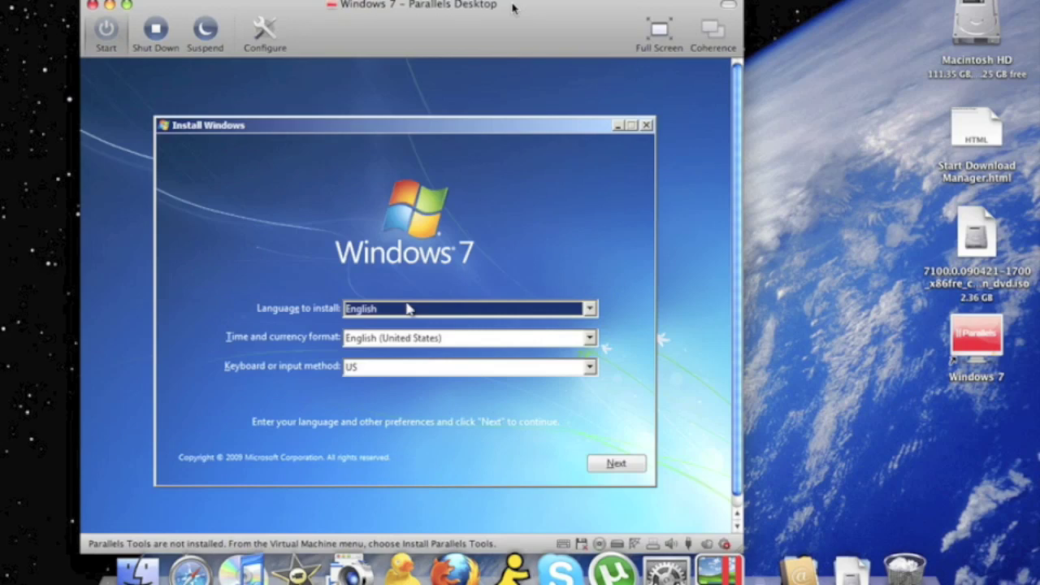
click(630, 160)
click(602, 463)
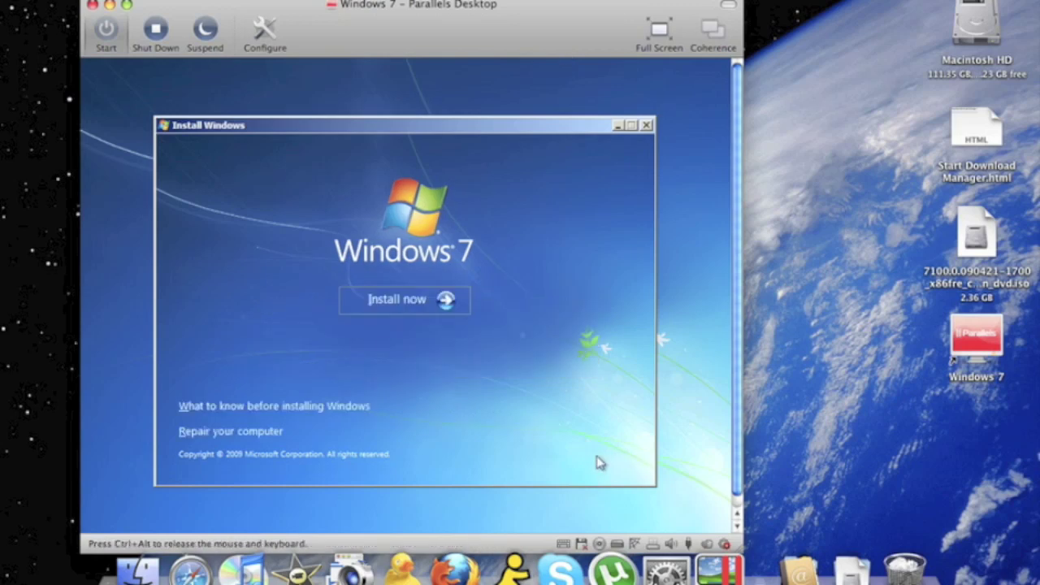
click(397, 299)
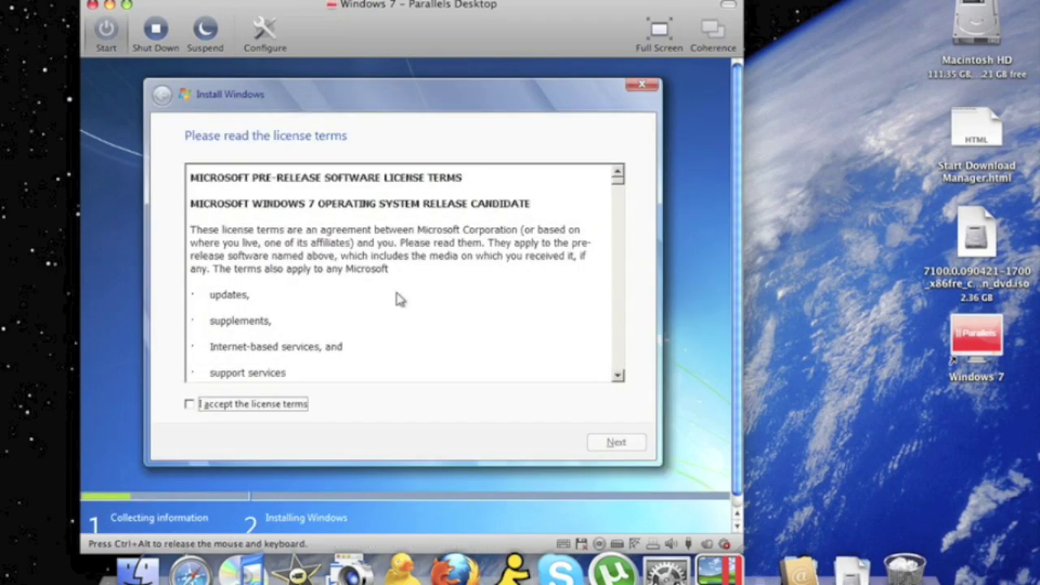
click(191, 404)
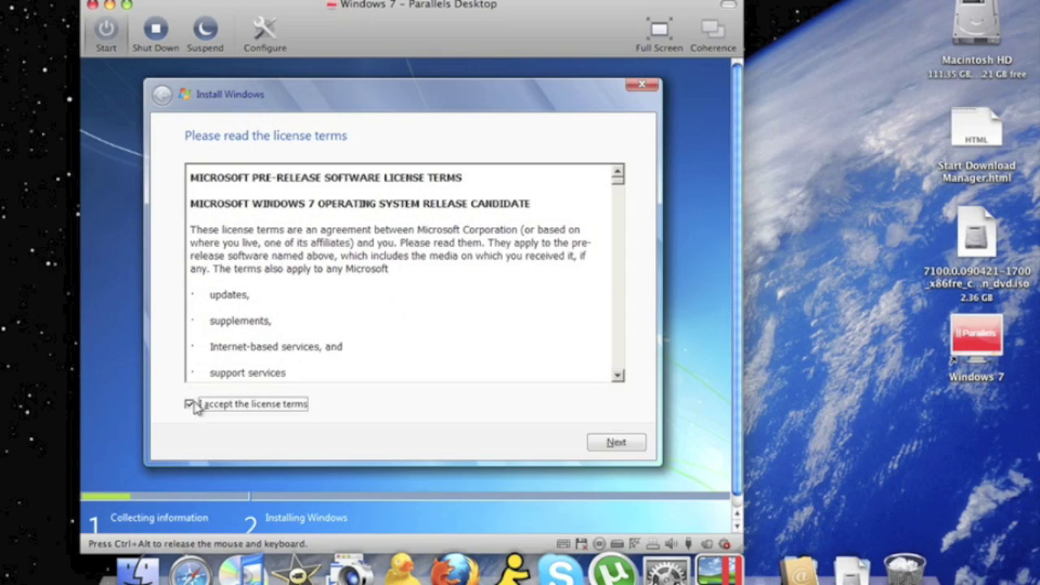
click(618, 442)
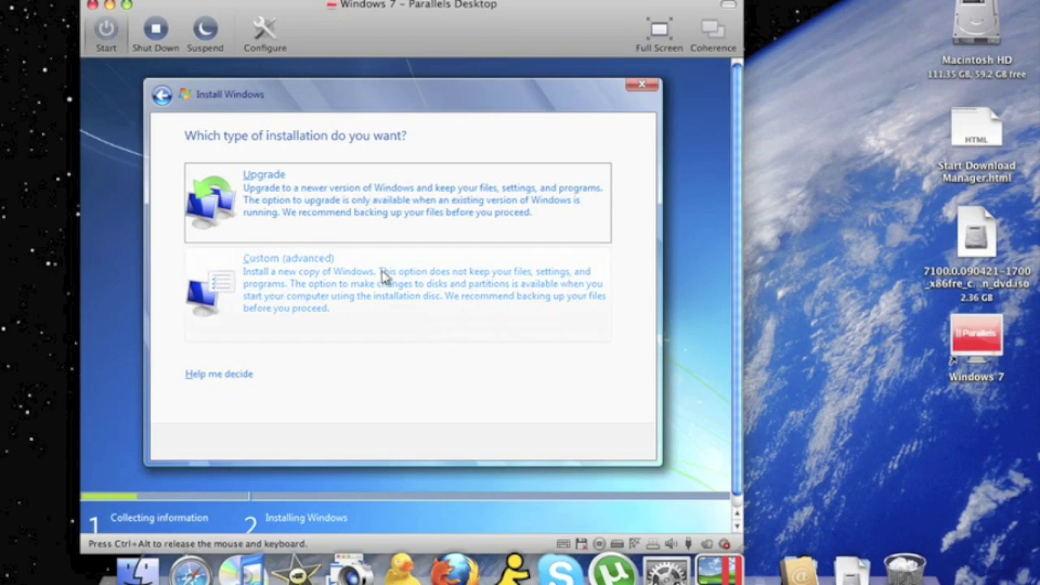
Step: Choose Custom install, create a 21000 MB partition, and install Windows onto it
click(384, 276)
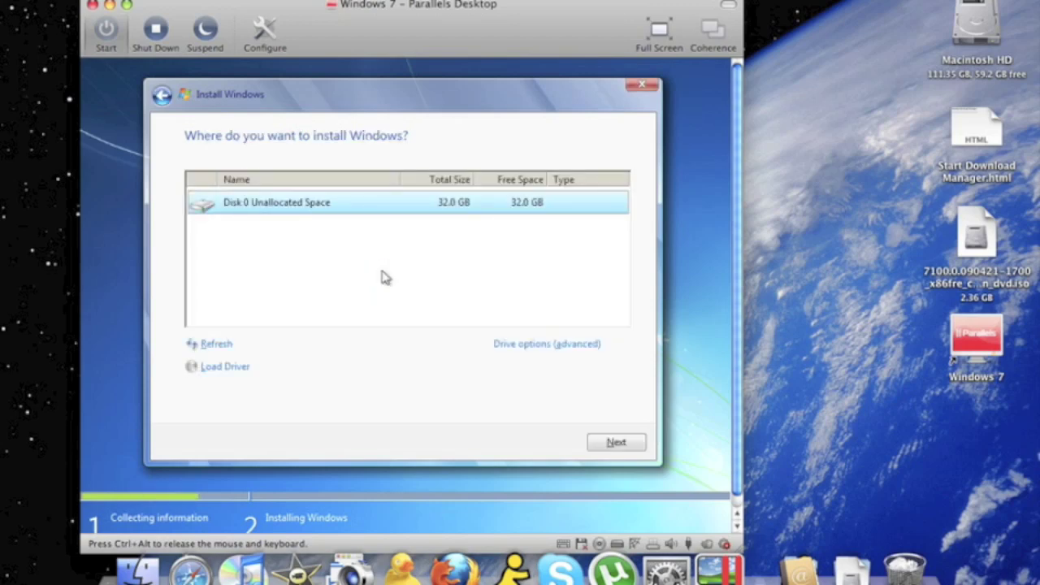
click(525, 346)
click(527, 358)
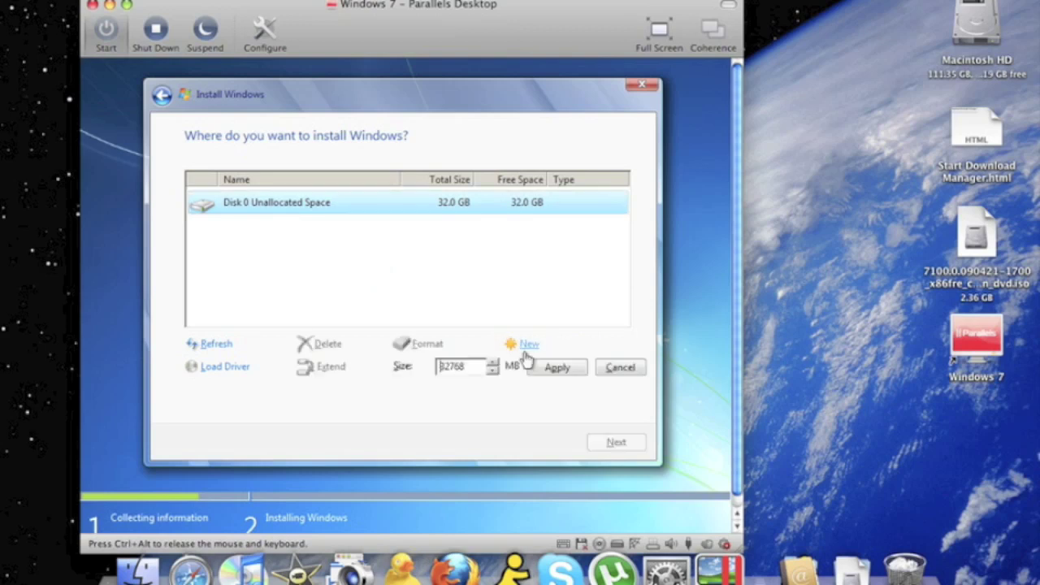
double_click(478, 368)
text(21000)
click(579, 368)
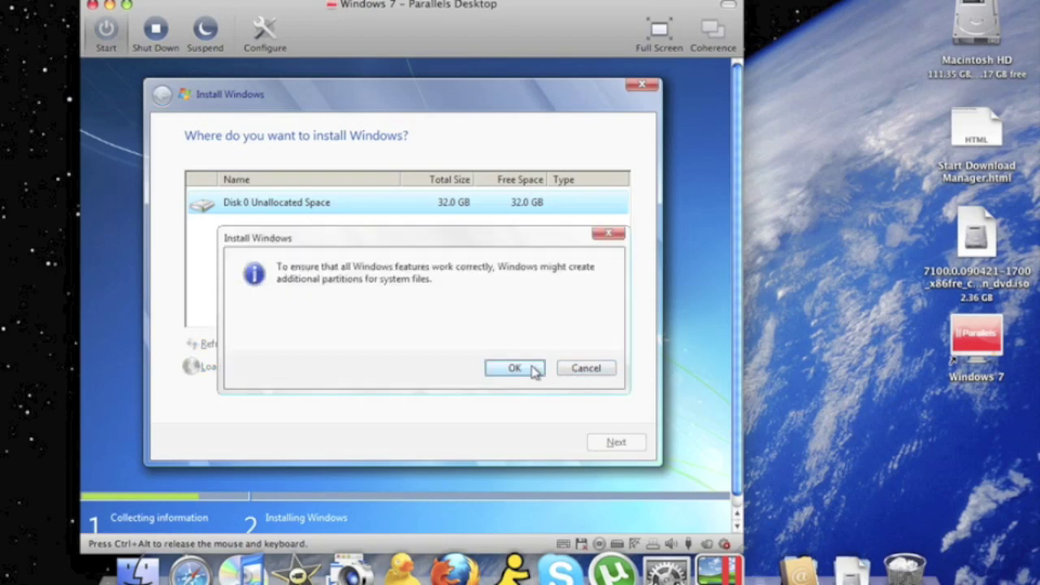
click(534, 371)
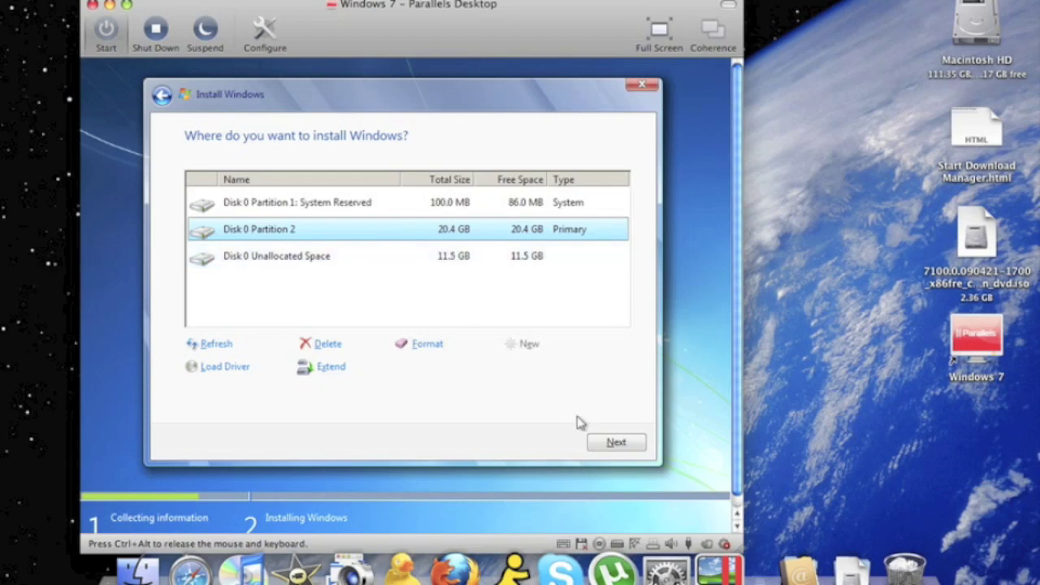
click(599, 440)
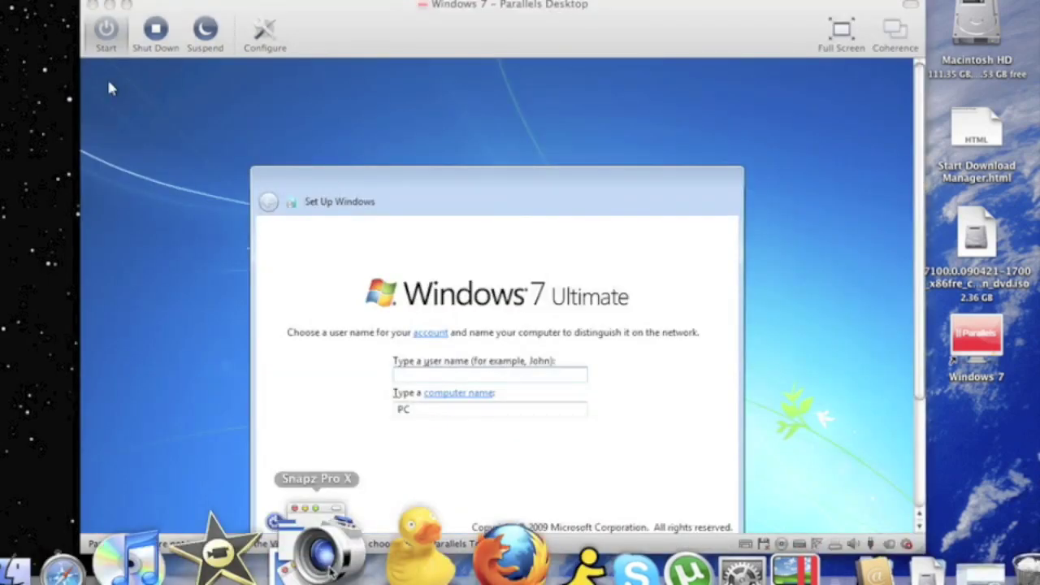
Step: Enter the user name for the Windows account
click(111, 88)
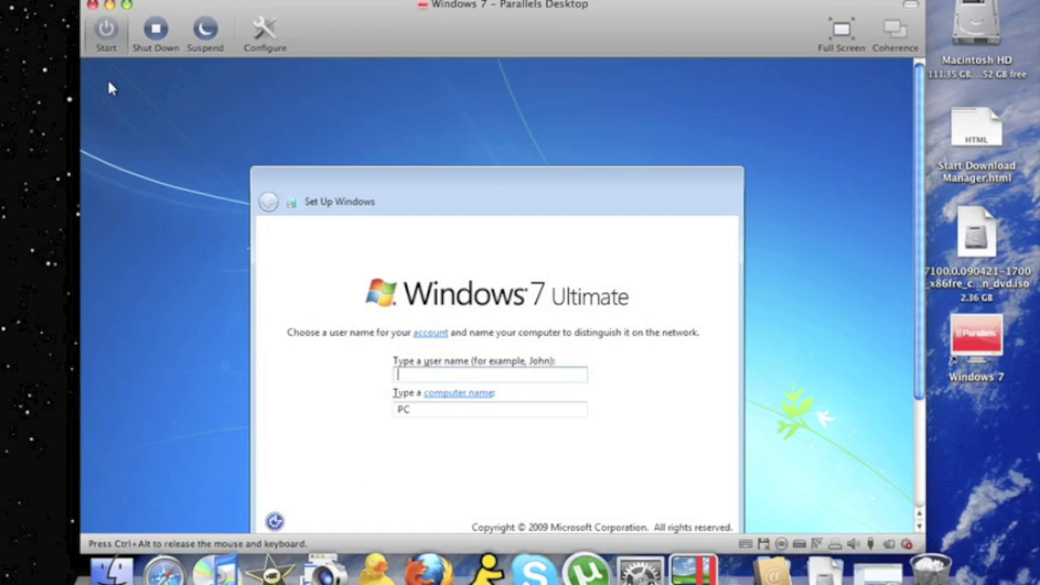
text(Jose)
key(Return)
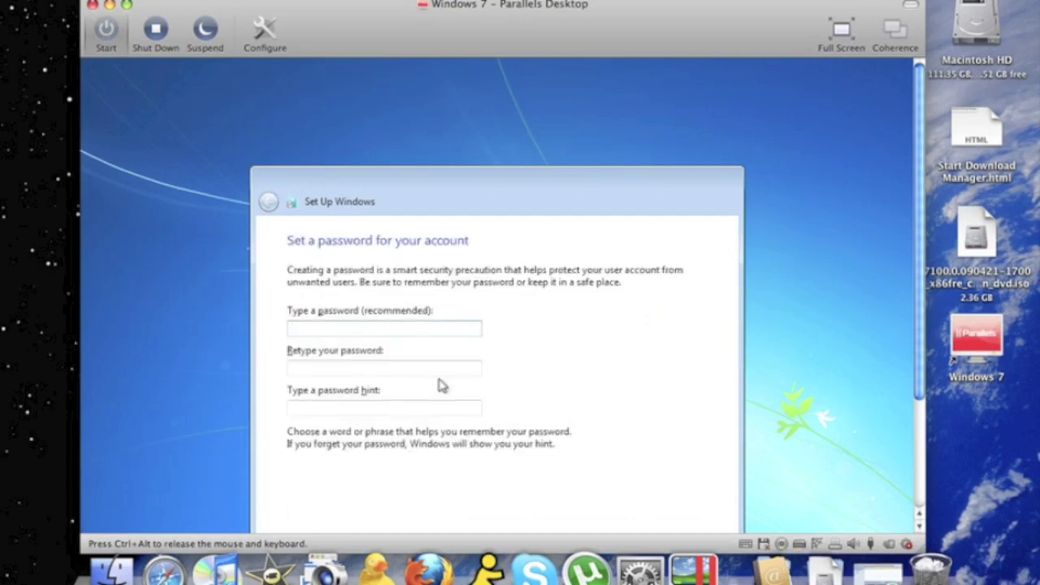
Step: Set the account password, confirm it, and add a password hint
text(•••••••••)
key(Tab)
text(•••••)
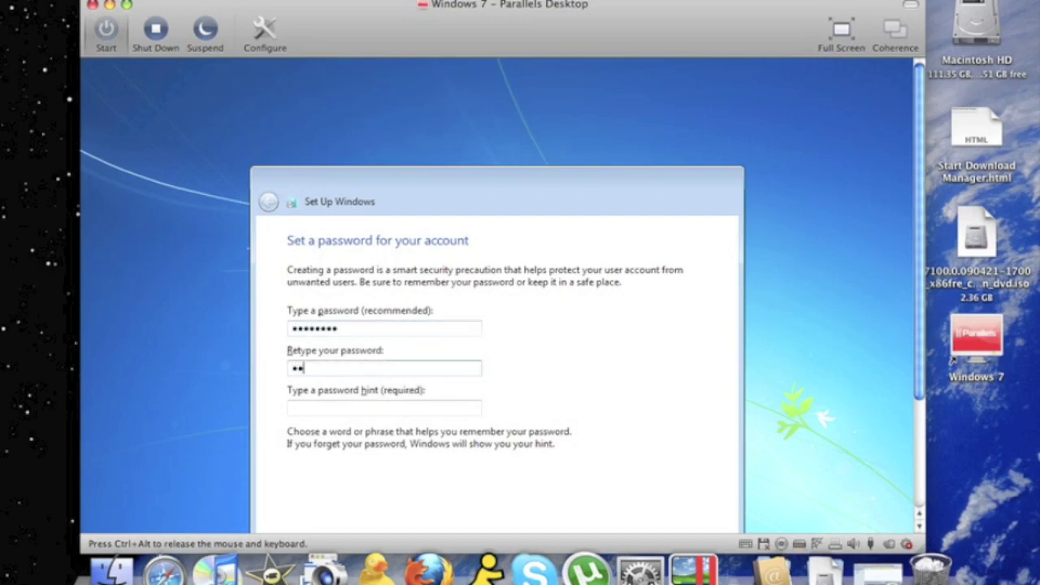
text(••••)
key(Tab)
text(guess)
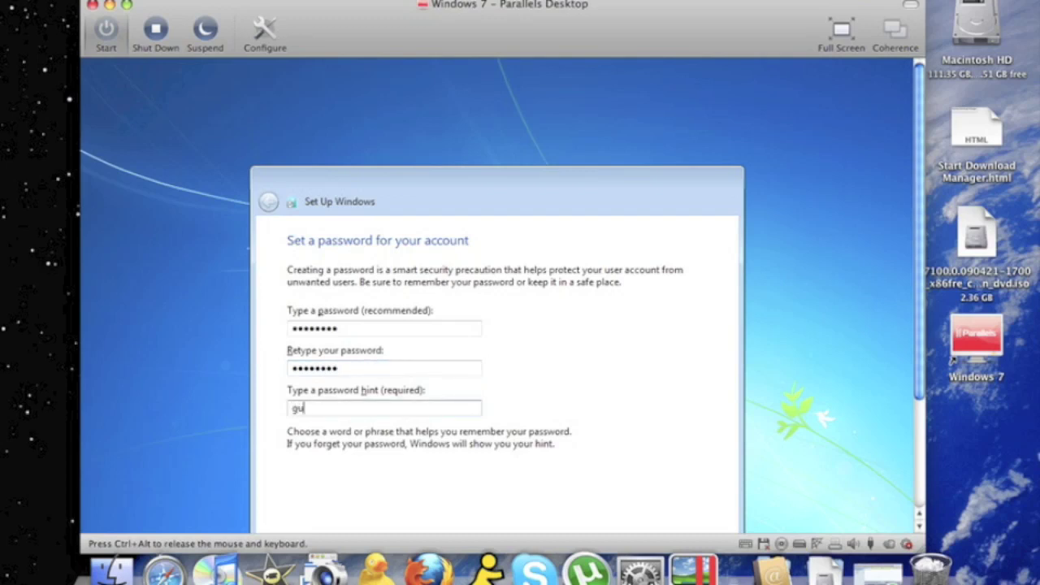
text(..)
key(Return)
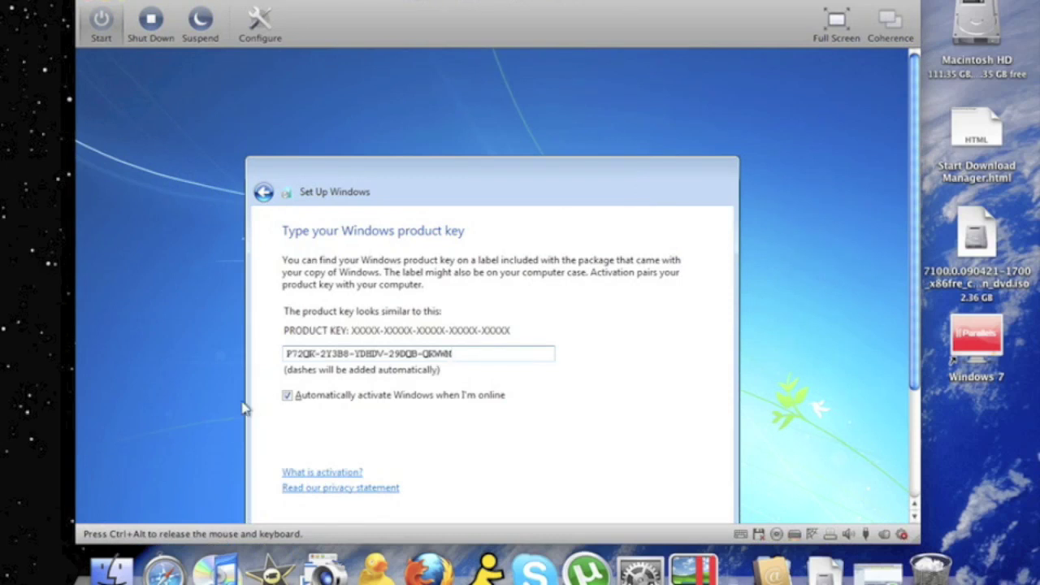
Step: Skip automatic activation, choose Ask me later for updates, and accept the time settings
click(289, 396)
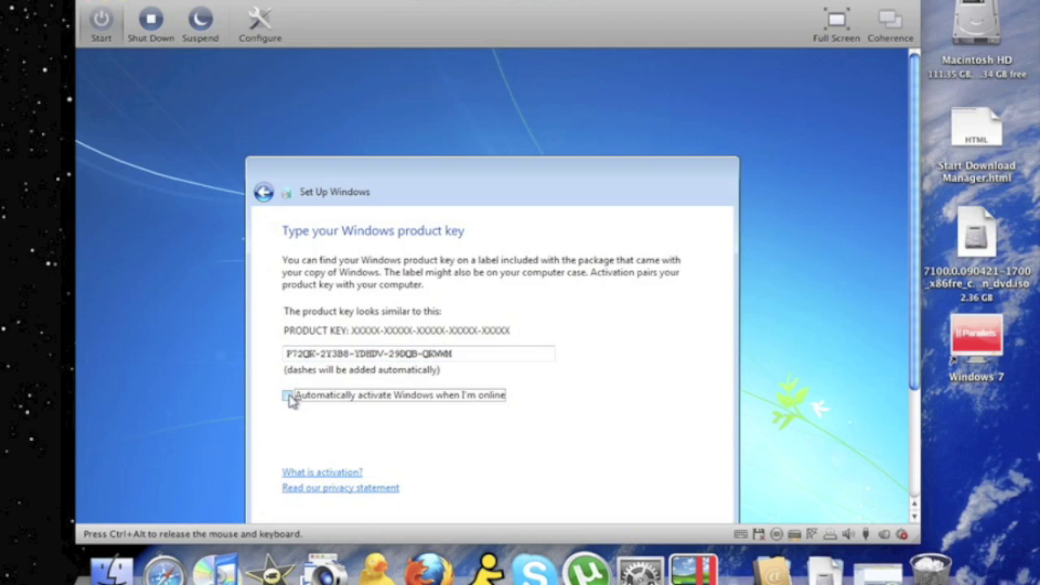
click(289, 396)
click(289, 396)
key(Return)
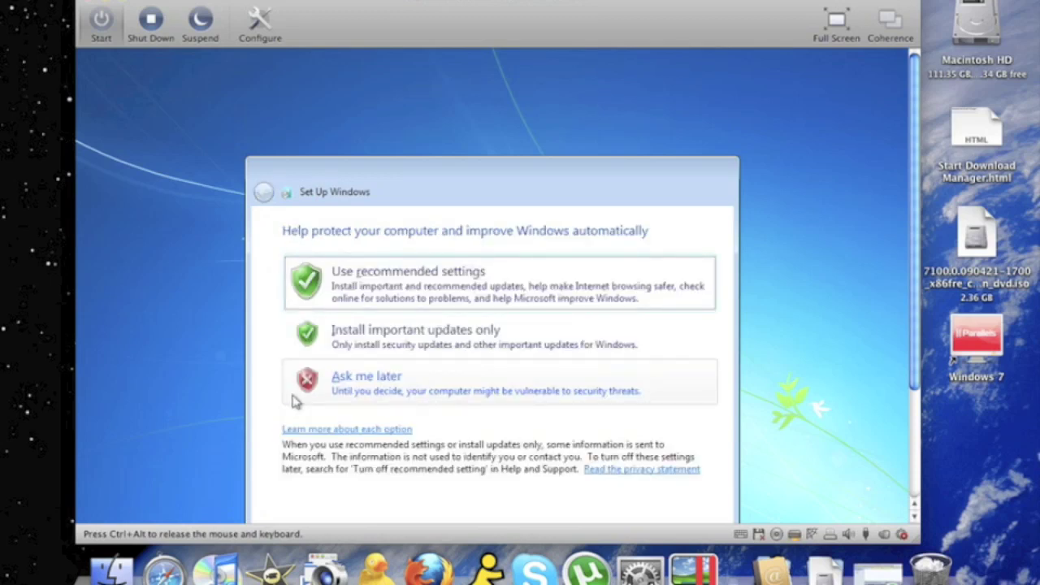
click(321, 390)
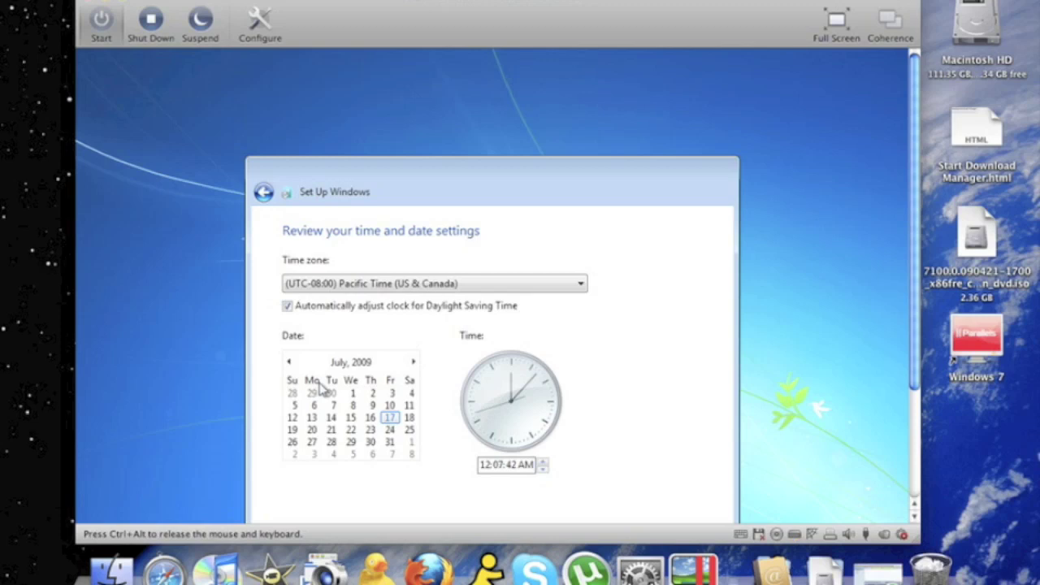
key(Return)
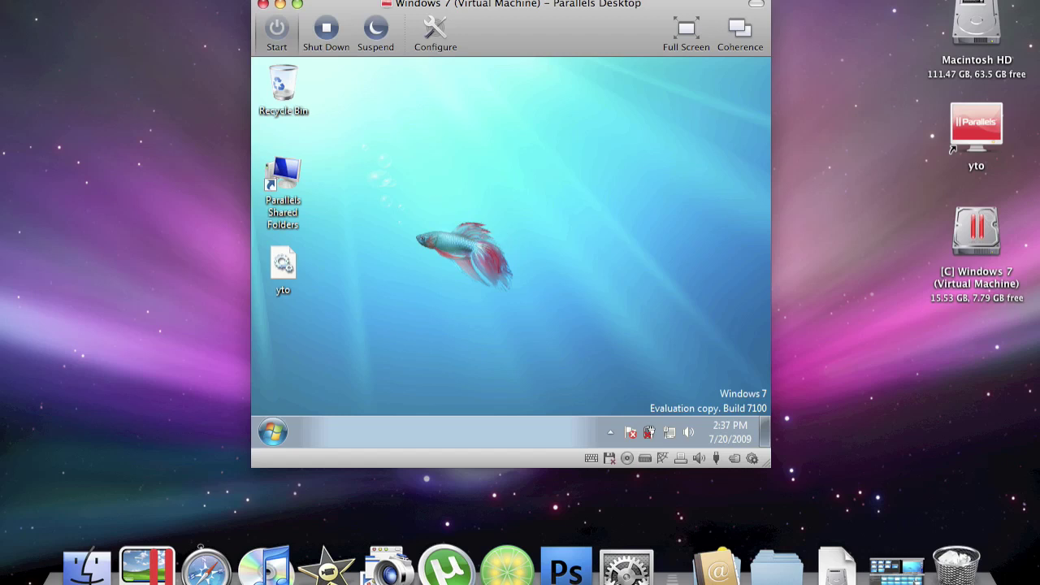
Step: Open the Virtual Machine menu, then dismiss it unused, leaving Windows 7 running at its desktop
click(268, 0)
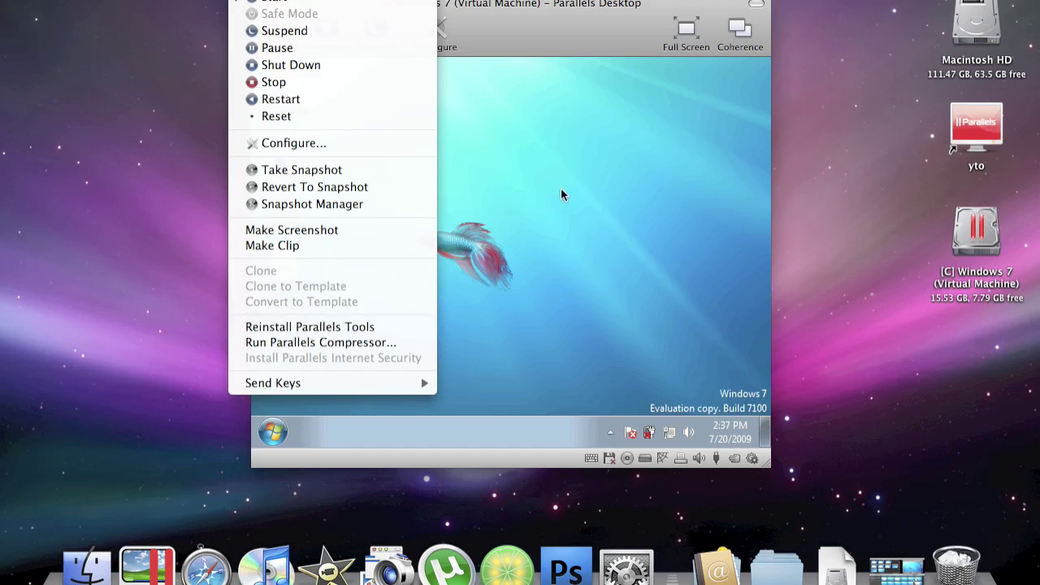
click(536, 225)
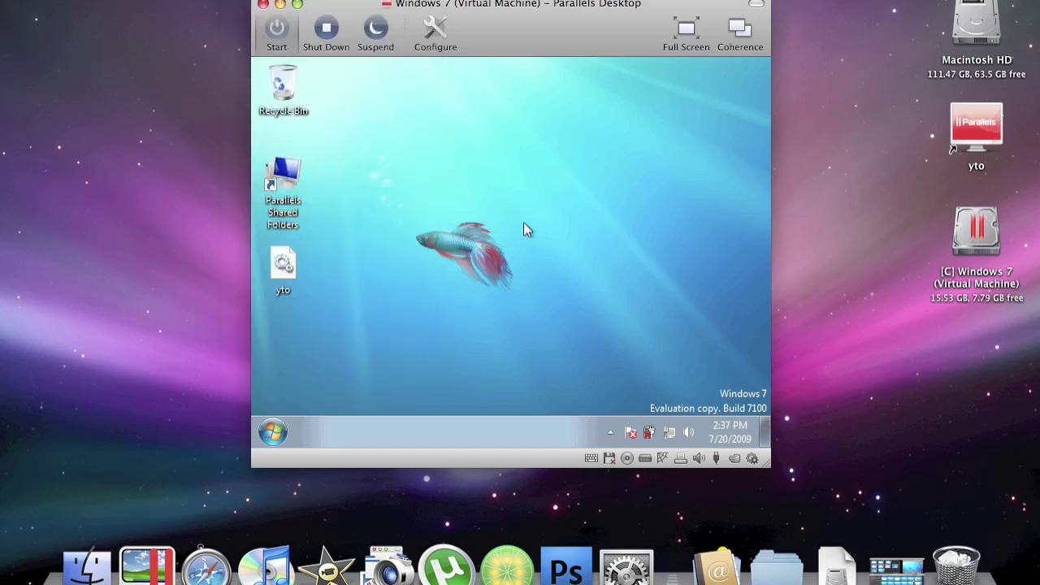